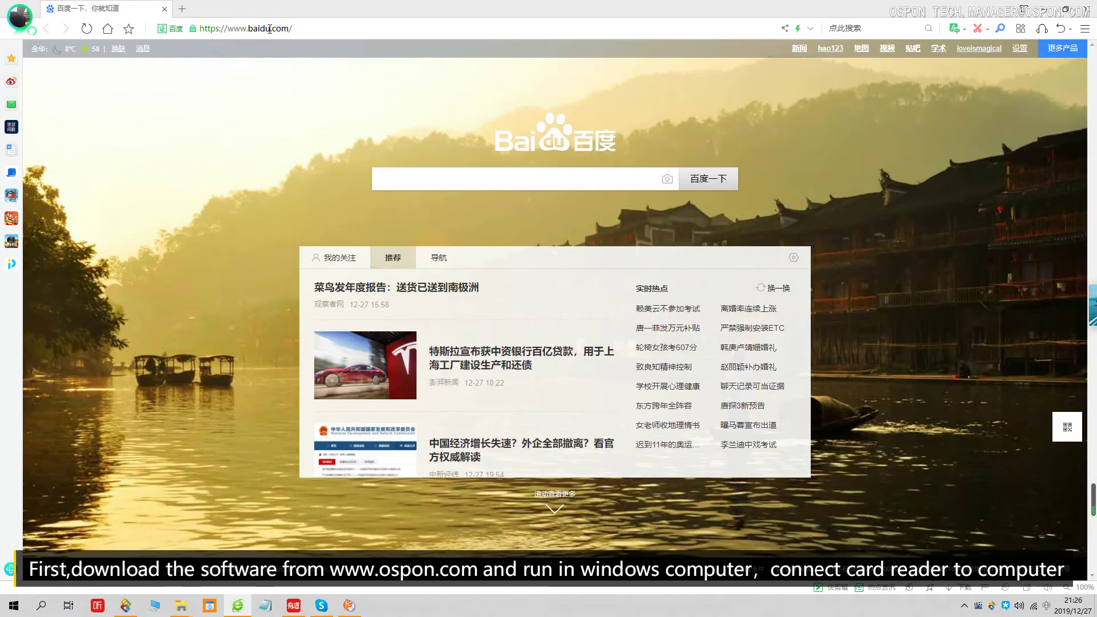
{"action": "left_click", "coordinate": [263, 27]}
{"action": "left_click", "coordinate": [271, 29]}
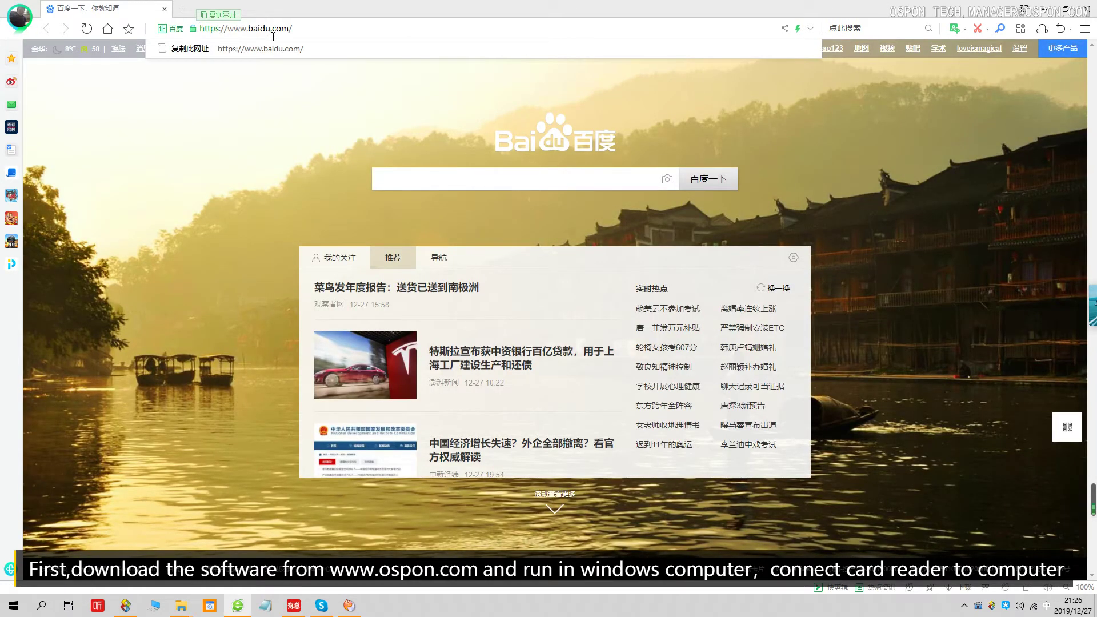
{"action": "key", "text": "BackSpace"}
{"action": "key", "text": "BackSpace"}
{"action": "key", "text": "BackSpace"}
{"action": "key", "text": "BackSpace"}
{"action": "key", "text": "BackSpace"}
{"action": "type", "text": "OSPON"}
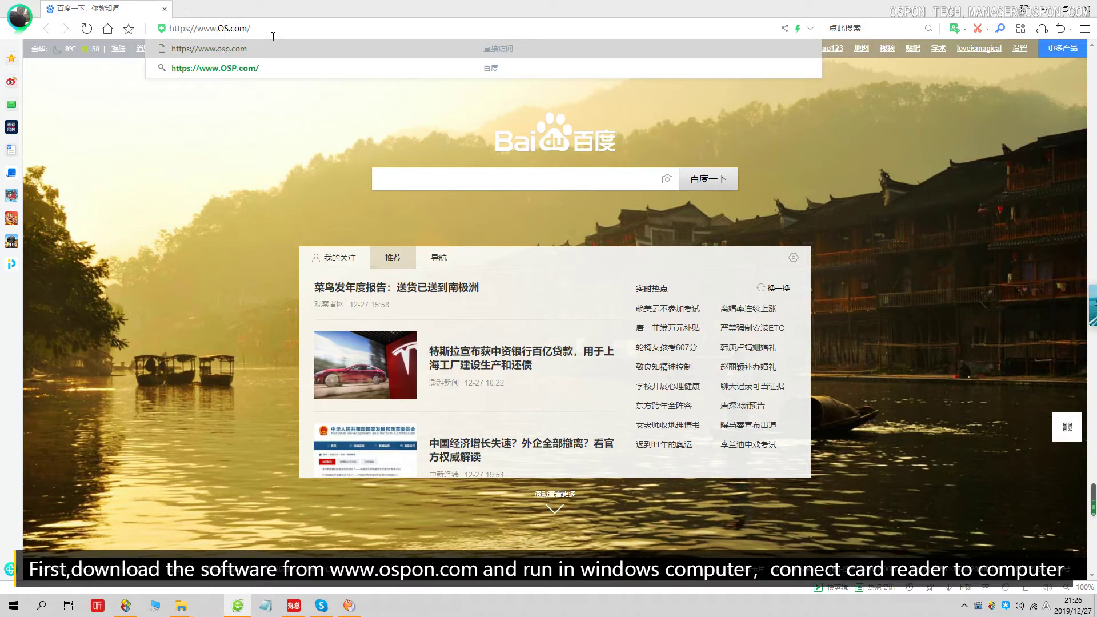
{"action": "key", "text": "Return"}
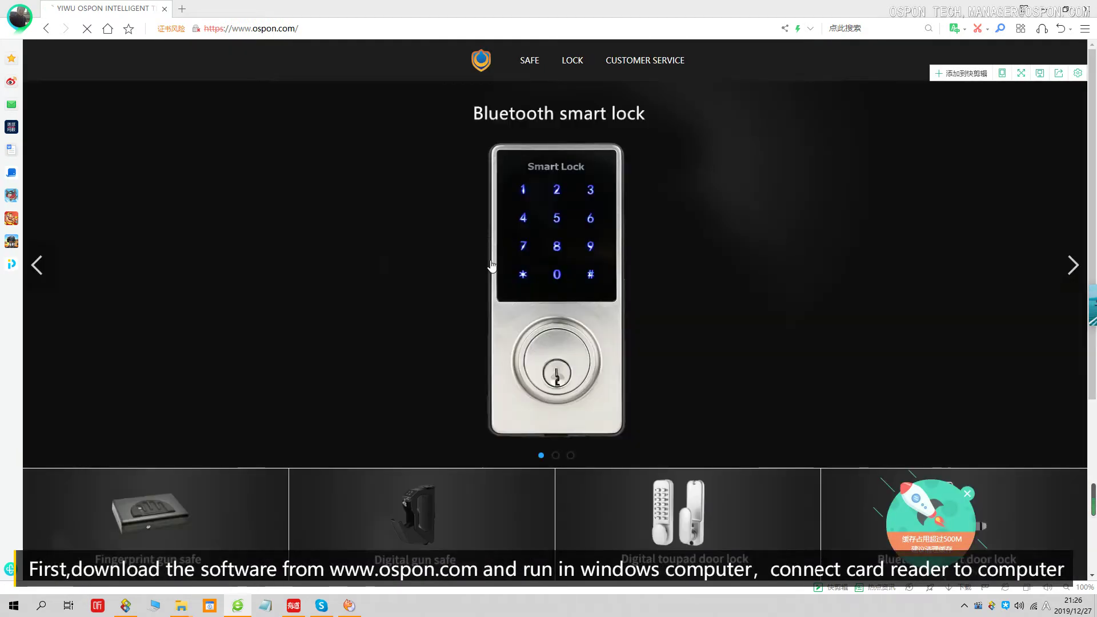
- From OSPON's Download page, download OSPON HOTEL LOCK SOFTWARE.zip (4.97 MB)
{"action": "scroll", "coordinate": [491, 265], "scroll_direction": "down", "scroll_amount": 5}
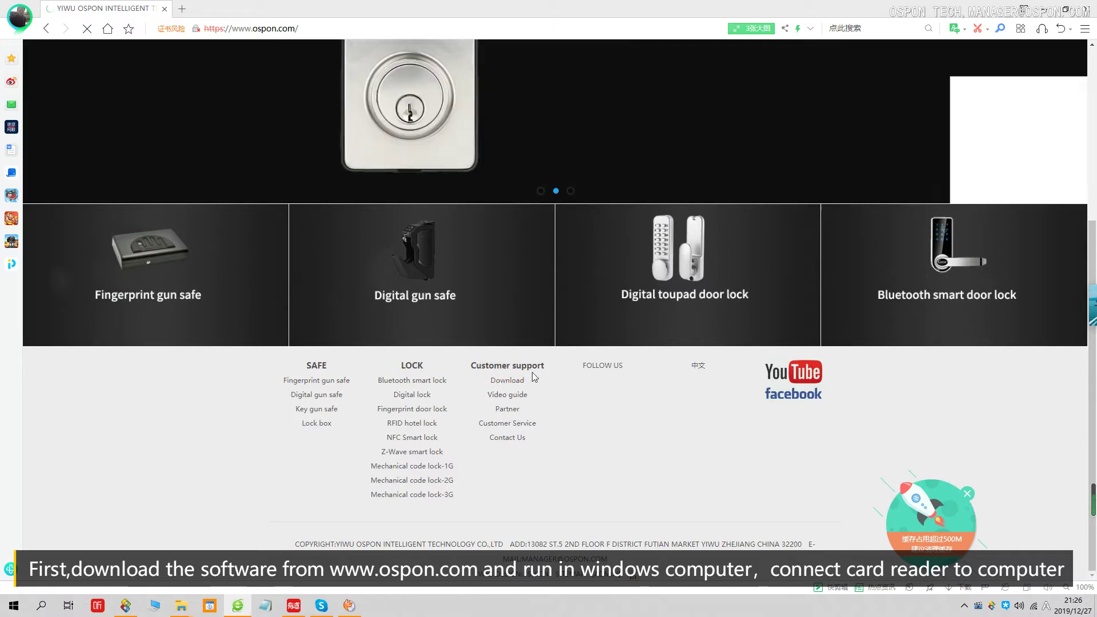
{"action": "left_click", "coordinate": [506, 383]}
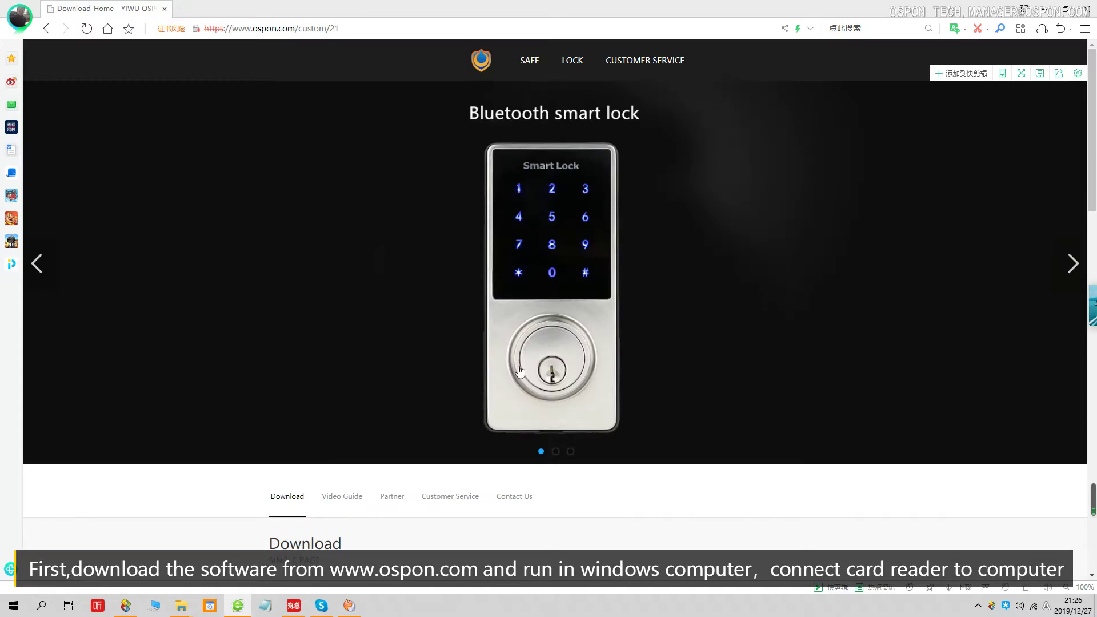
{"action": "scroll", "coordinate": [553, 426], "scroll_direction": "down", "scroll_amount": 15}
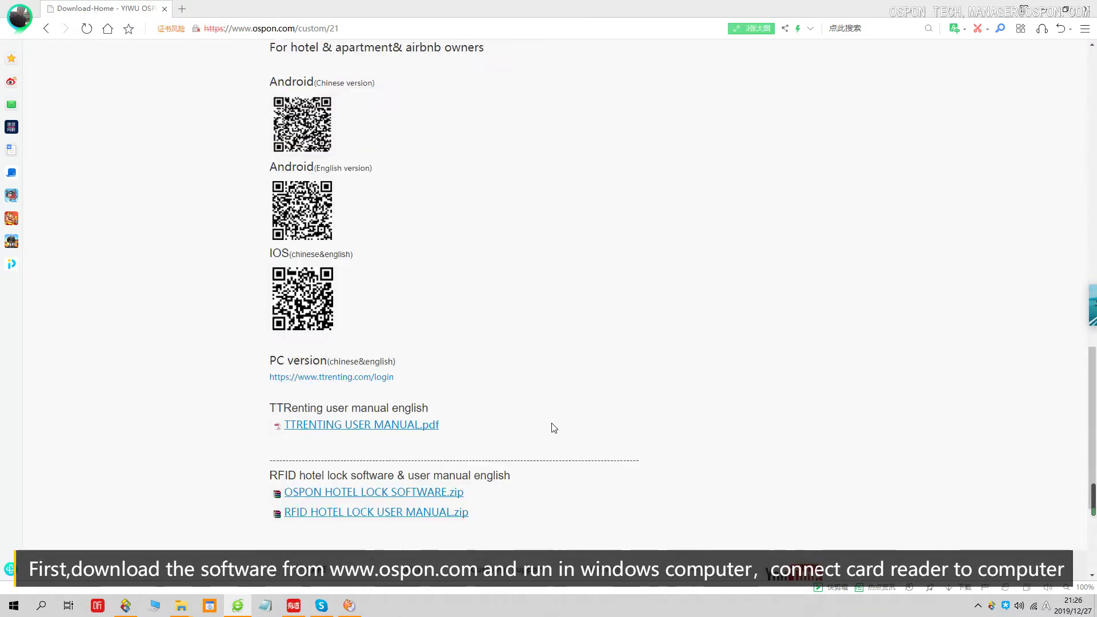
{"action": "scroll", "coordinate": [553, 427], "scroll_direction": "down", "scroll_amount": 3}
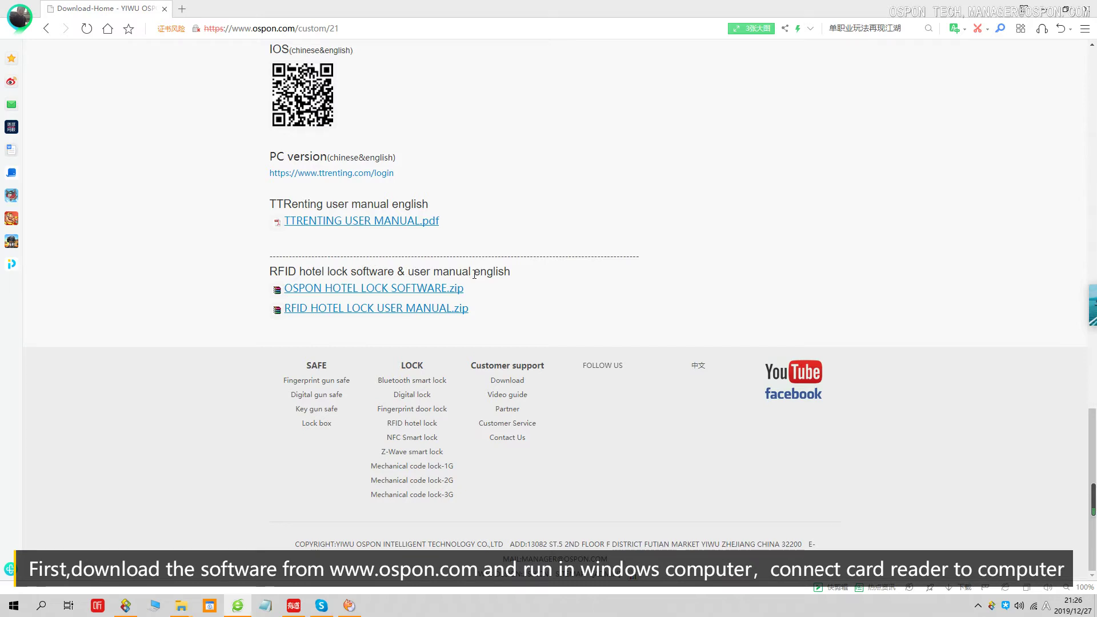
{"action": "left_click", "coordinate": [410, 291]}
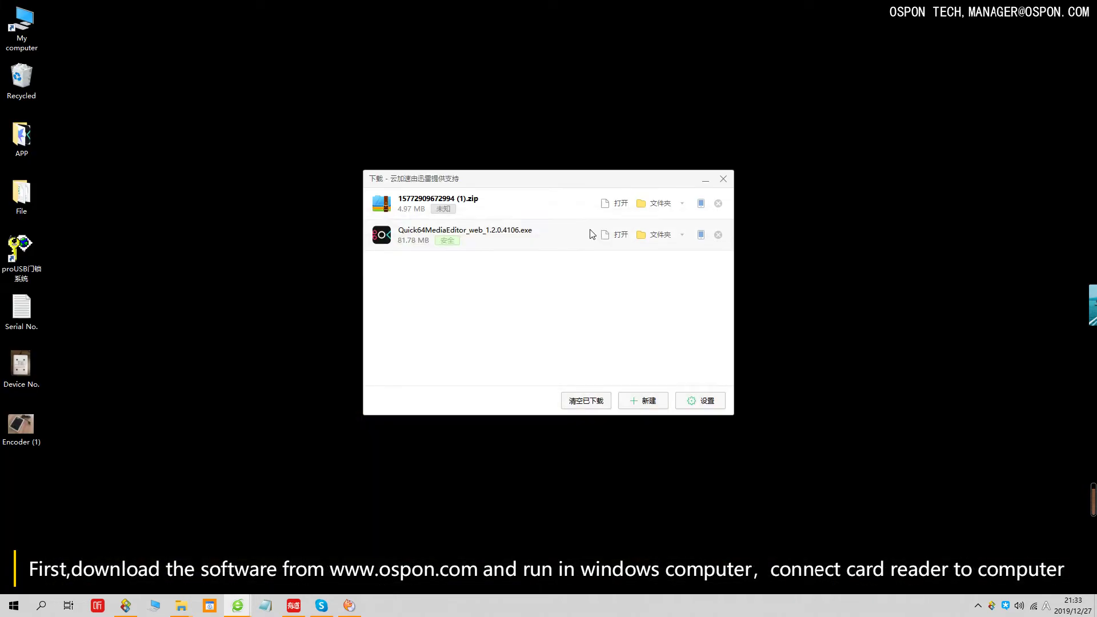
- Open the downloaded zip in 360 Zip and run Software.exe, approving the UAC prompt
{"action": "left_click", "coordinate": [626, 211]}
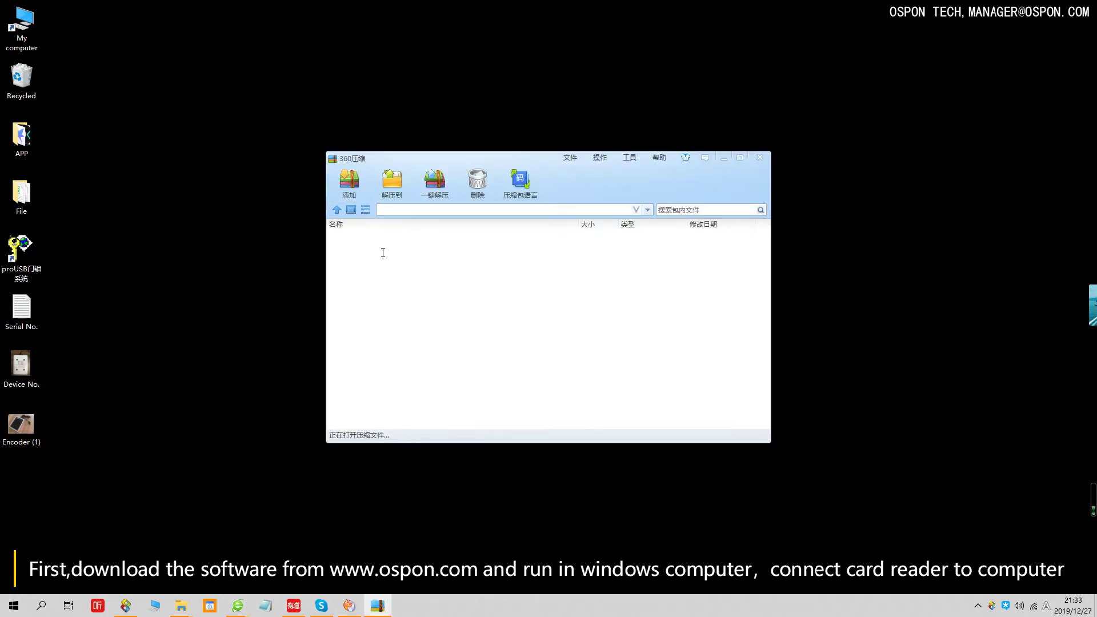
{"action": "double_click", "coordinate": [375, 249]}
{"action": "double_click", "coordinate": [368, 249]}
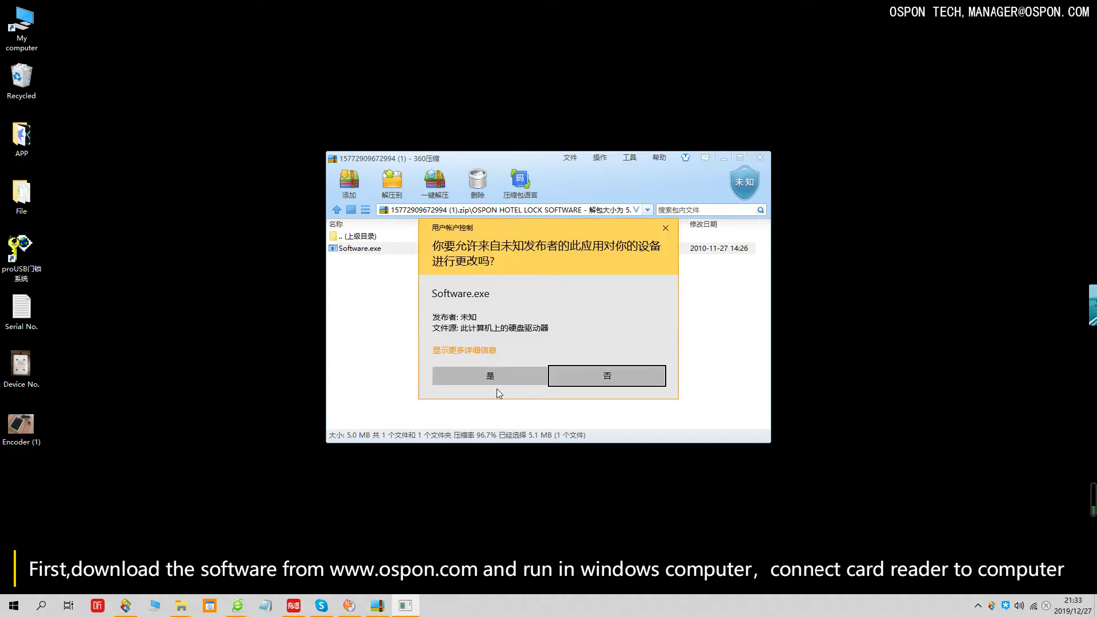
{"action": "left_click", "coordinate": [494, 377]}
{"action": "left_click", "coordinate": [759, 157]}
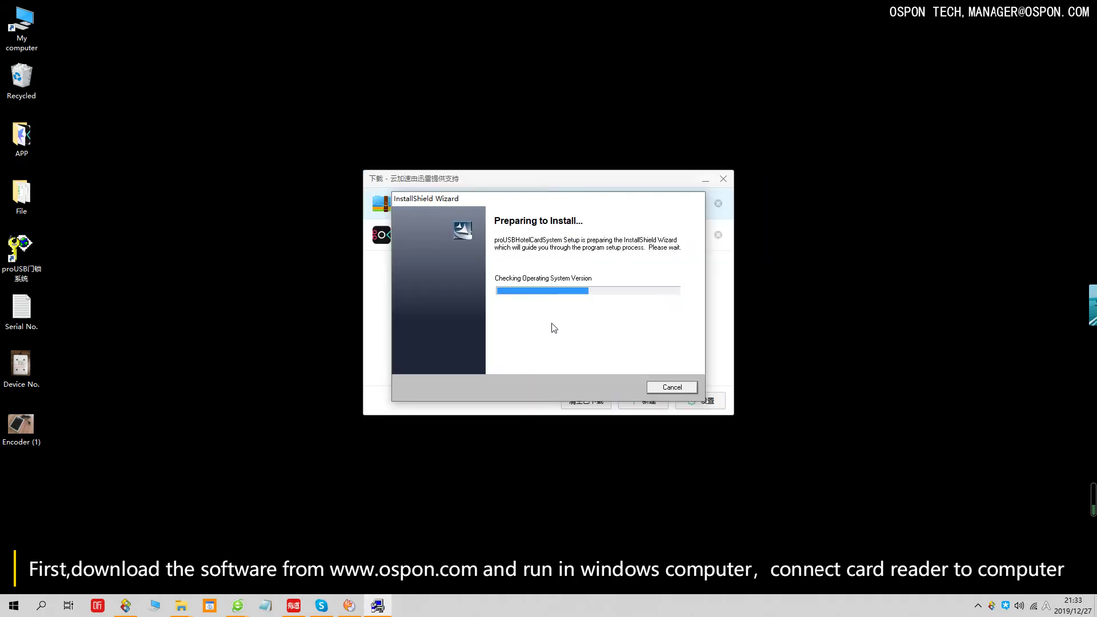
- Install proUSBHotelCardSystem to D:\Program Files (x86)\ by switching the drive from C to D
{"action": "left_click", "coordinate": [723, 179]}
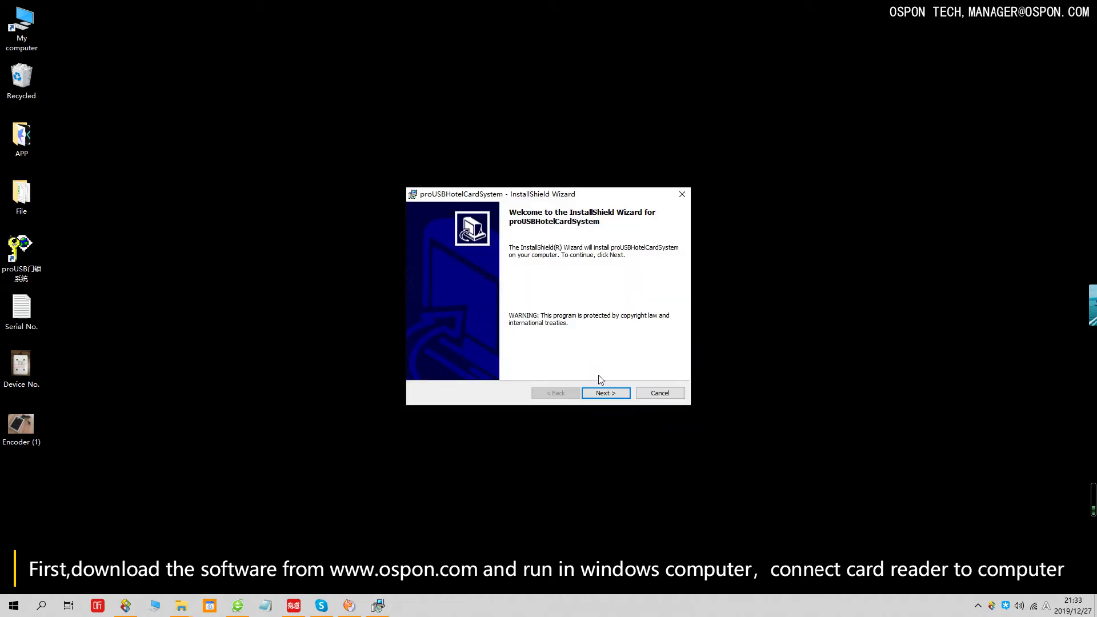
{"action": "left_click", "coordinate": [603, 393]}
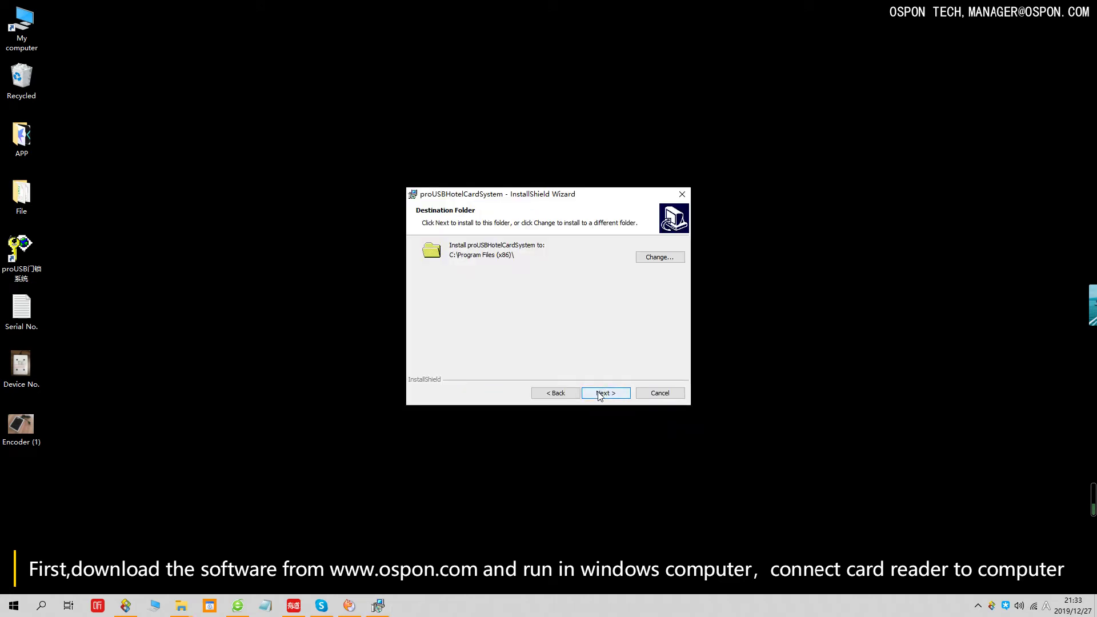
{"action": "left_click", "coordinate": [659, 257]}
{"action": "left_click", "coordinate": [425, 366]}
{"action": "type", "text": "d"}
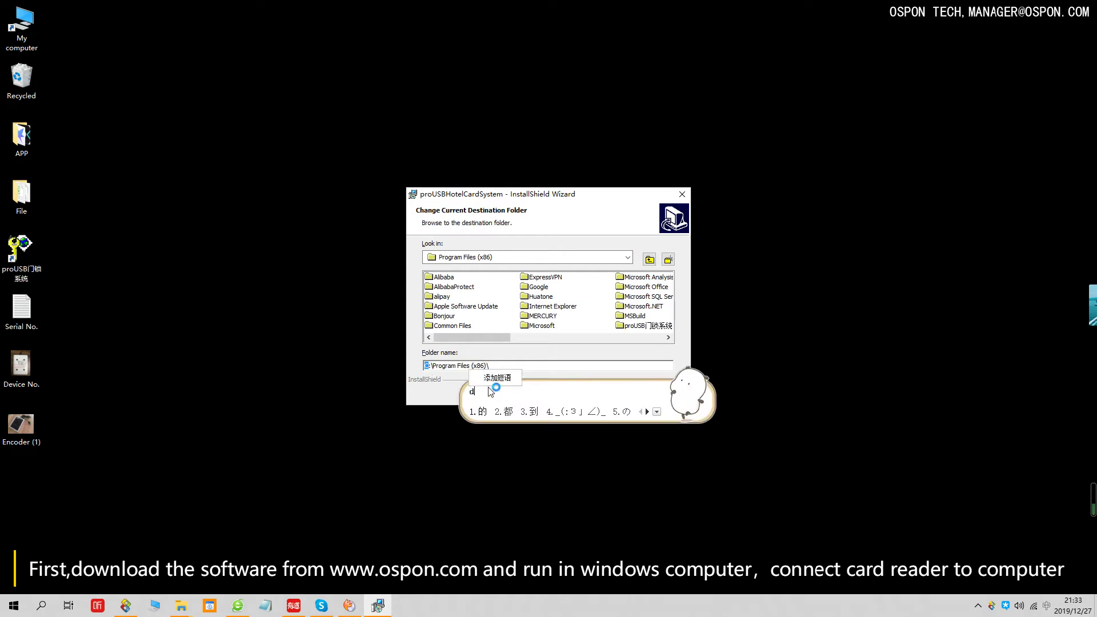
{"action": "key", "text": "Return"}
{"action": "left_click", "coordinate": [605, 393]}
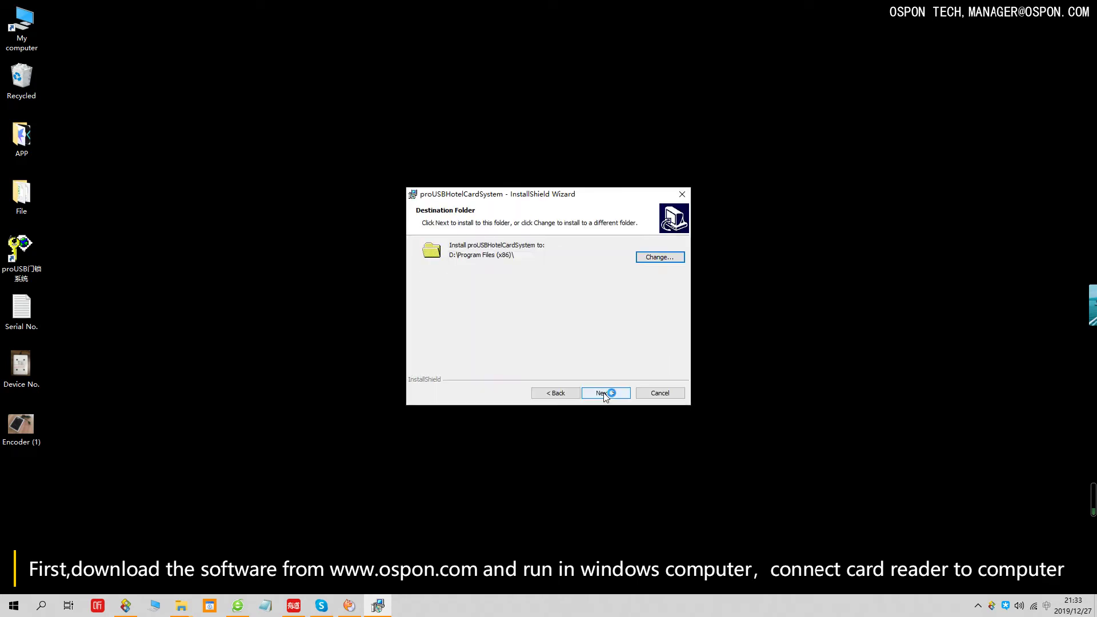
{"action": "left_click", "coordinate": [604, 393]}
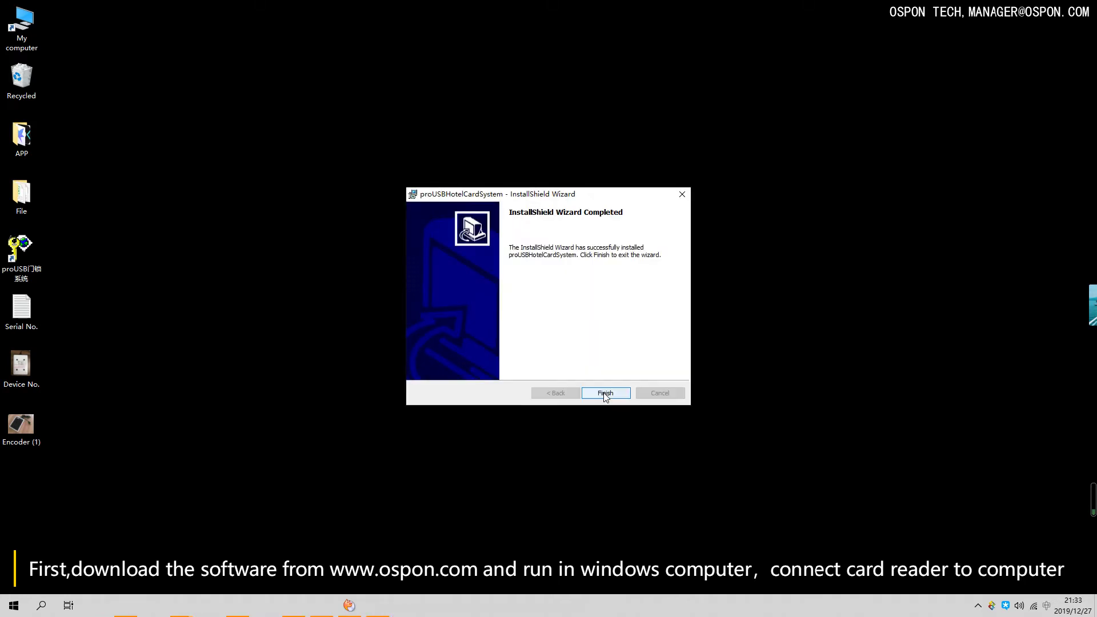
{"action": "left_click", "coordinate": [605, 394]}
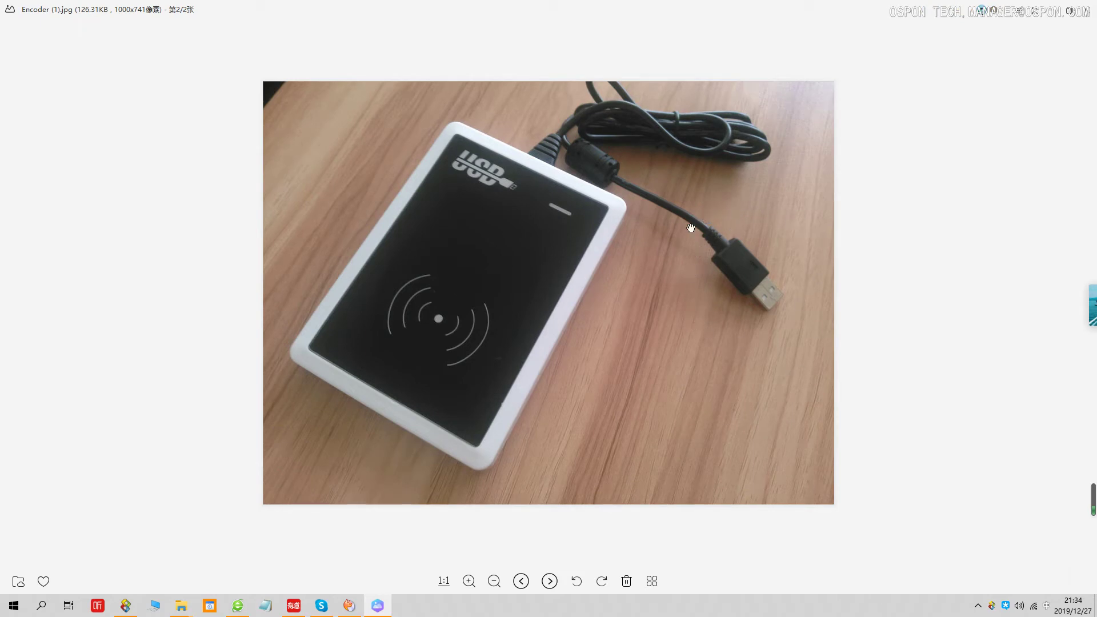
{"action": "left_click", "coordinate": [1079, 10]}
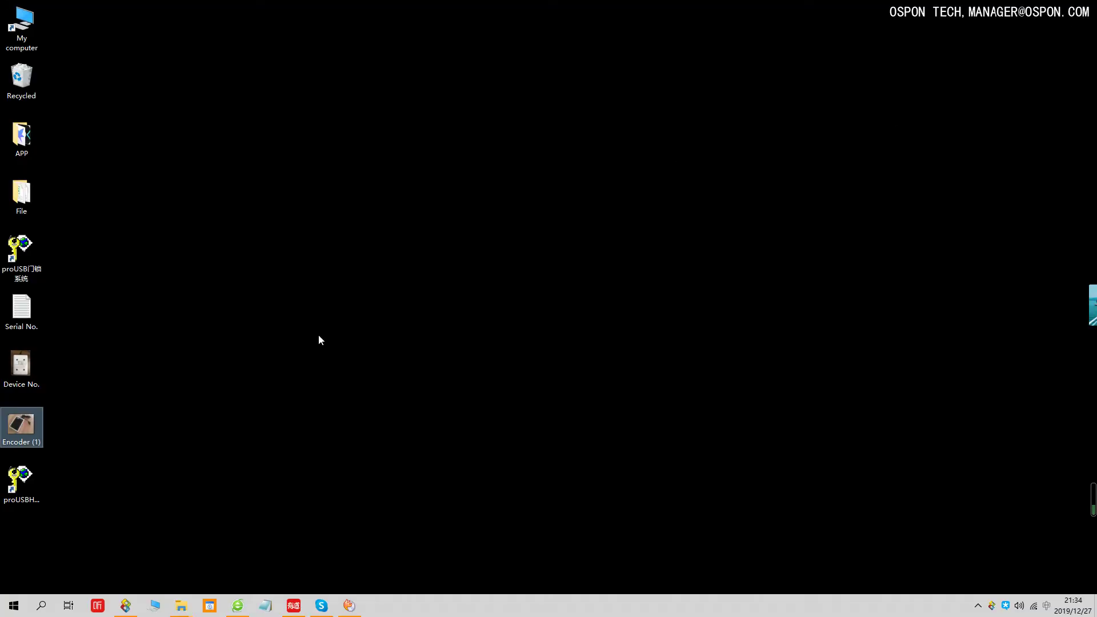
- Launch proUSBHotelCardSystem, log in as Admin with no password, then exit to the logon screen
{"action": "left_click", "coordinate": [23, 492]}
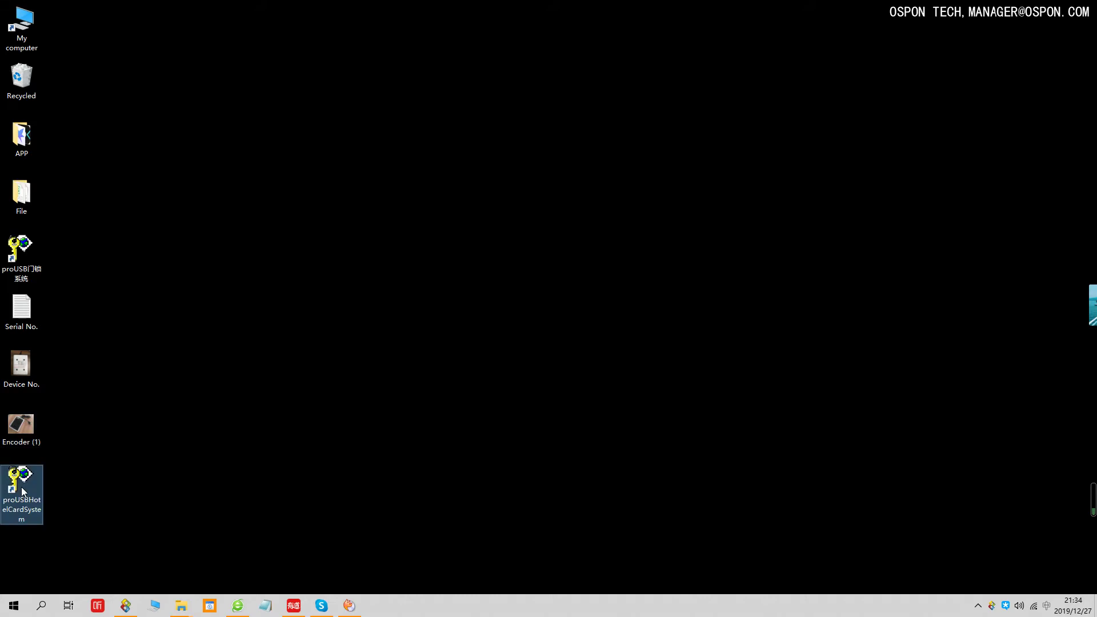
{"action": "double_click", "coordinate": [24, 491]}
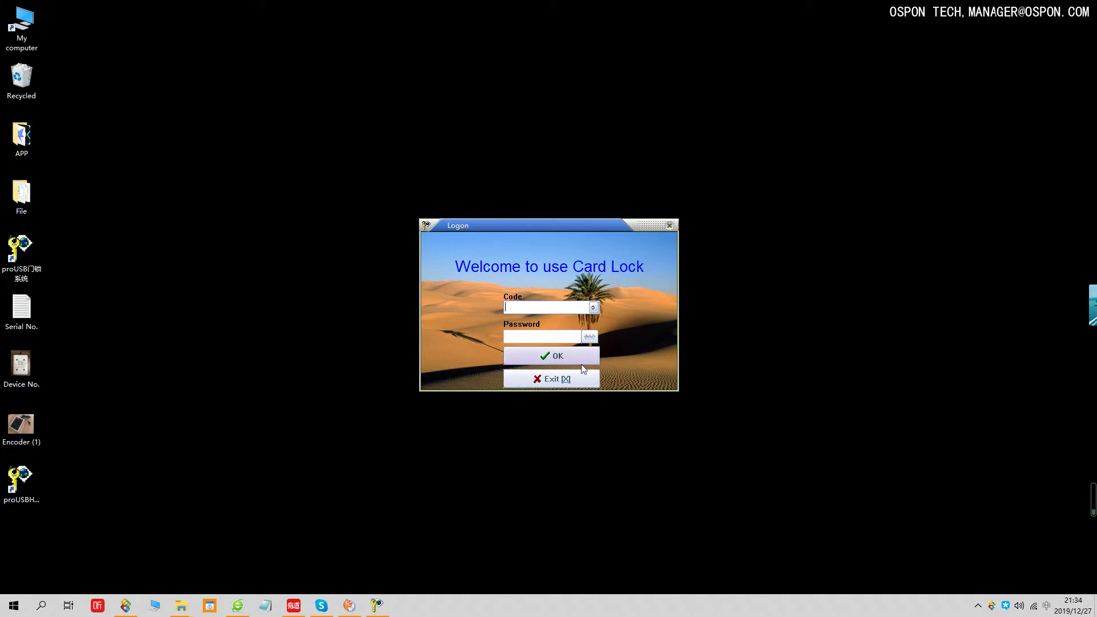
{"action": "left_click", "coordinate": [593, 307]}
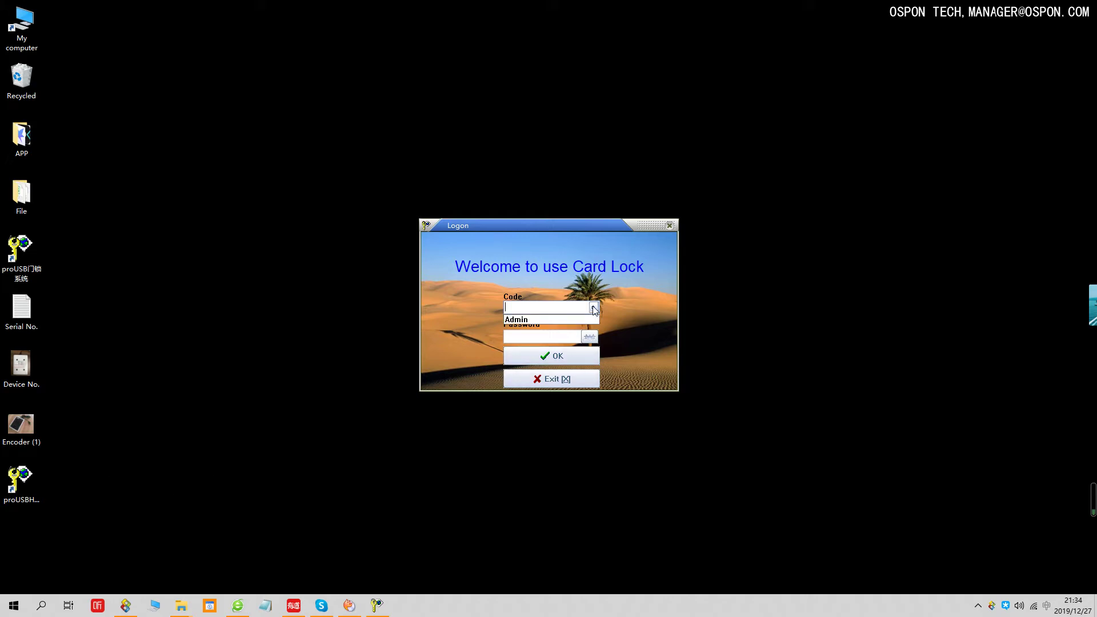
{"action": "left_click", "coordinate": [545, 318]}
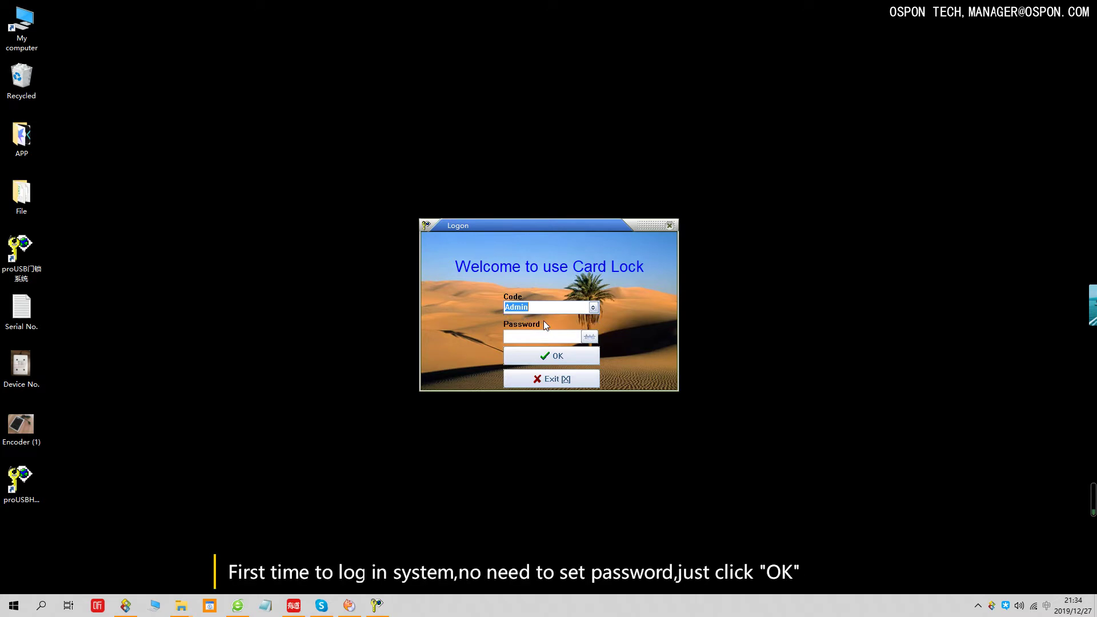
{"action": "left_click", "coordinate": [548, 354]}
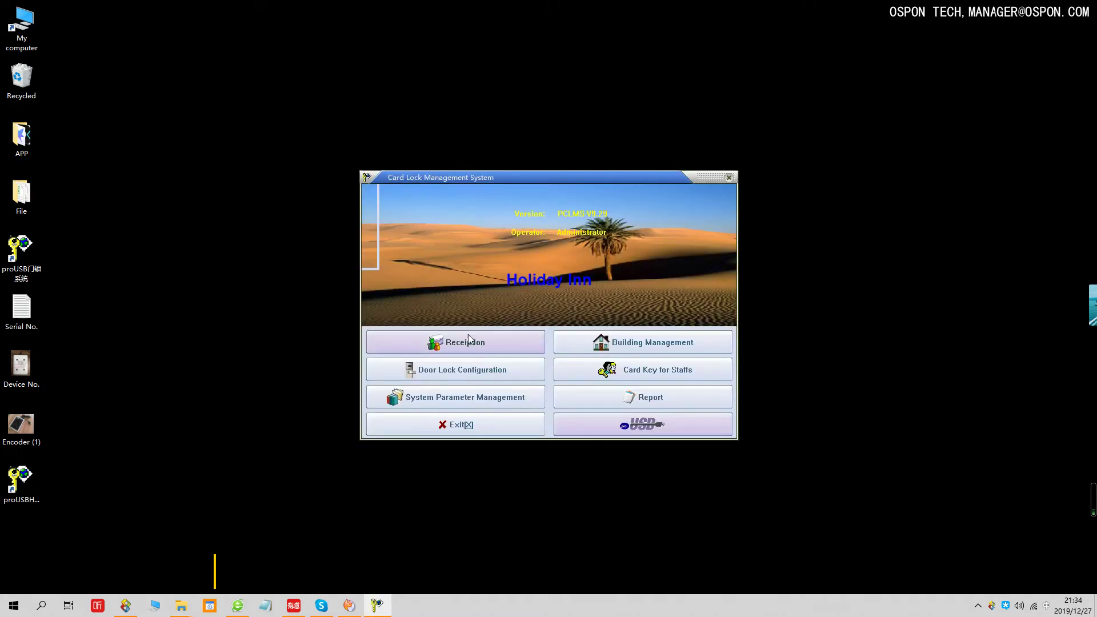
{"action": "left_click", "coordinate": [461, 428]}
- Replace the Admin operator's blank password with a new password and confirm it
{"action": "left_click", "coordinate": [593, 309]}
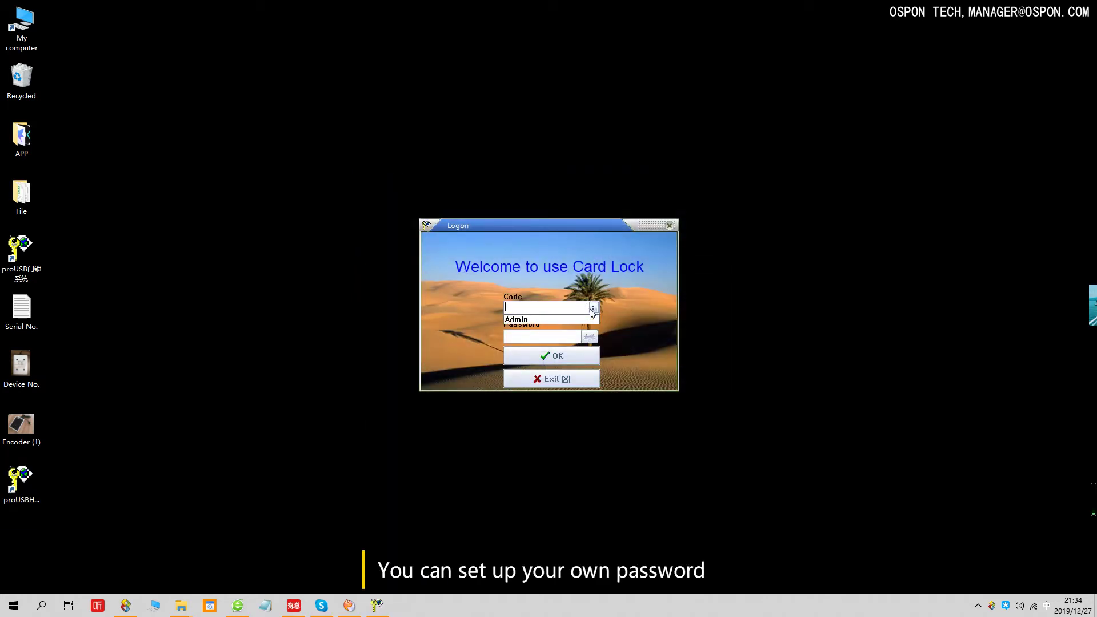
{"action": "left_click", "coordinate": [543, 319]}
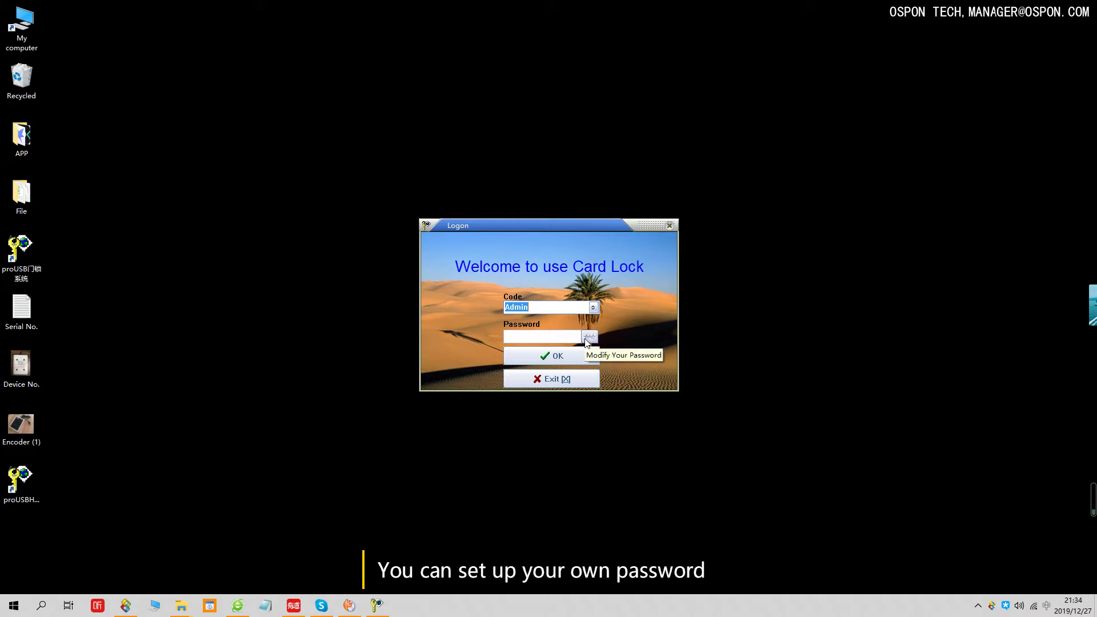
{"action": "left_click", "coordinate": [587, 338]}
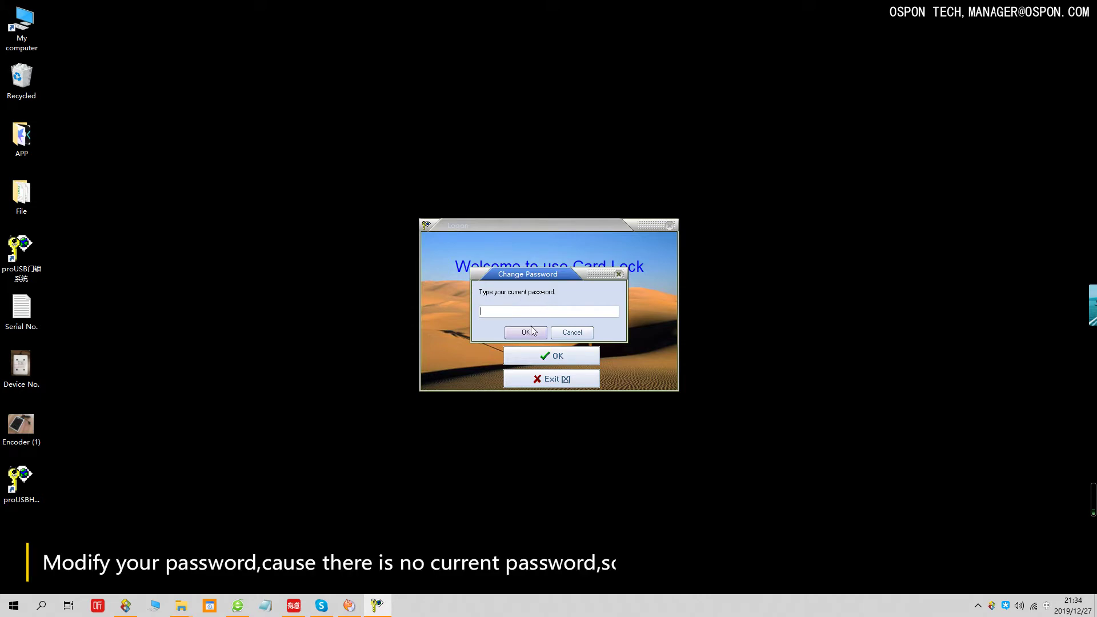
{"action": "left_click", "coordinate": [526, 335]}
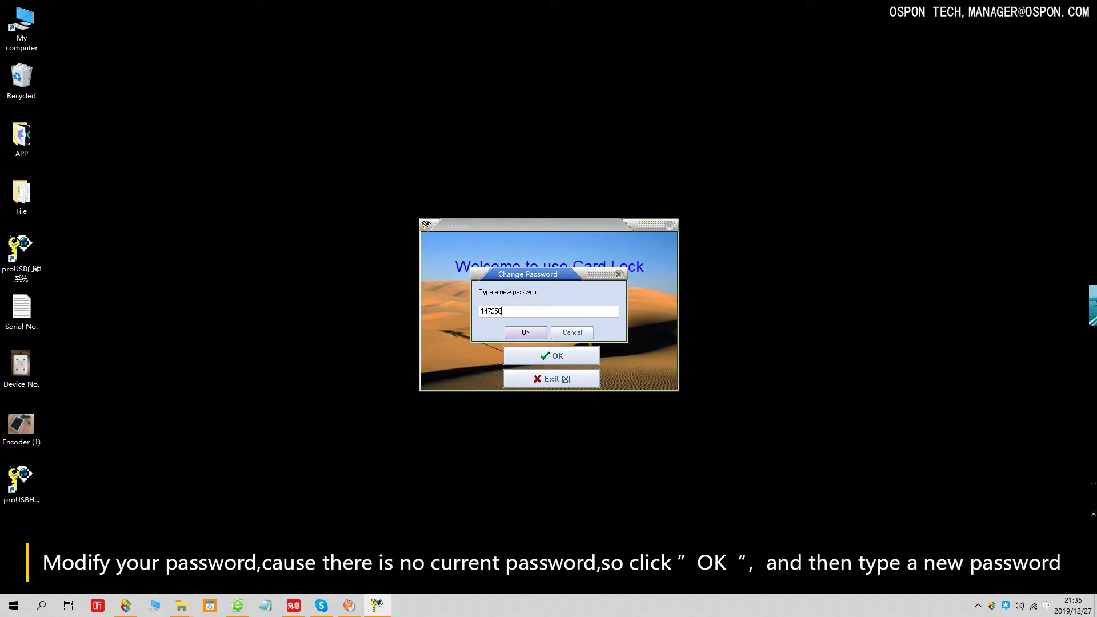
{"action": "left_click", "coordinate": [520, 333]}
{"action": "left_click", "coordinate": [516, 331]}
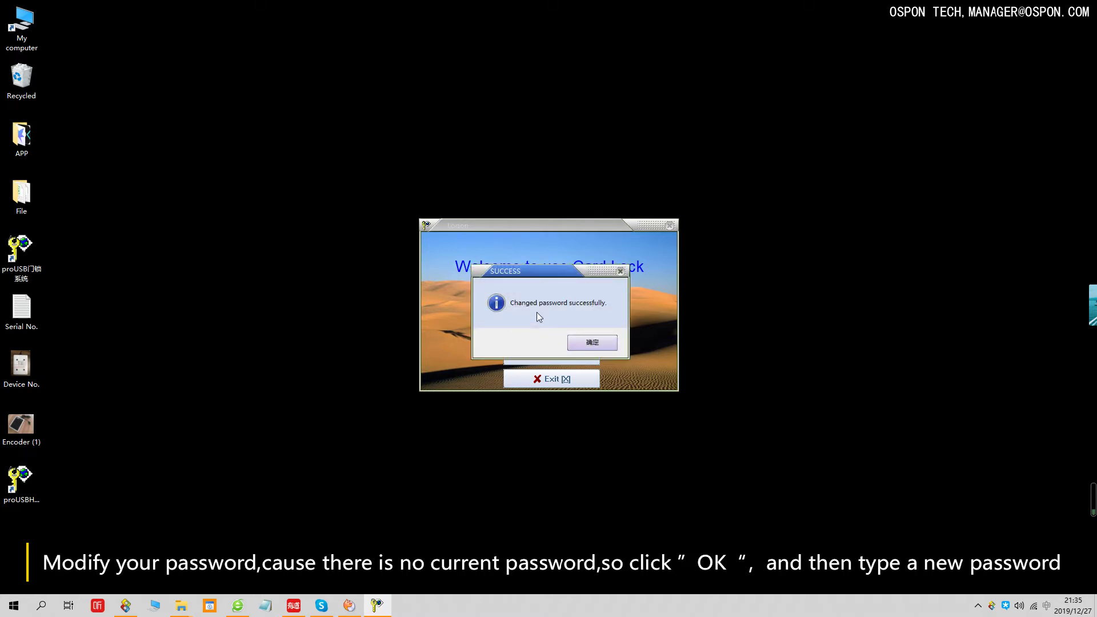
{"action": "left_click", "coordinate": [589, 341]}
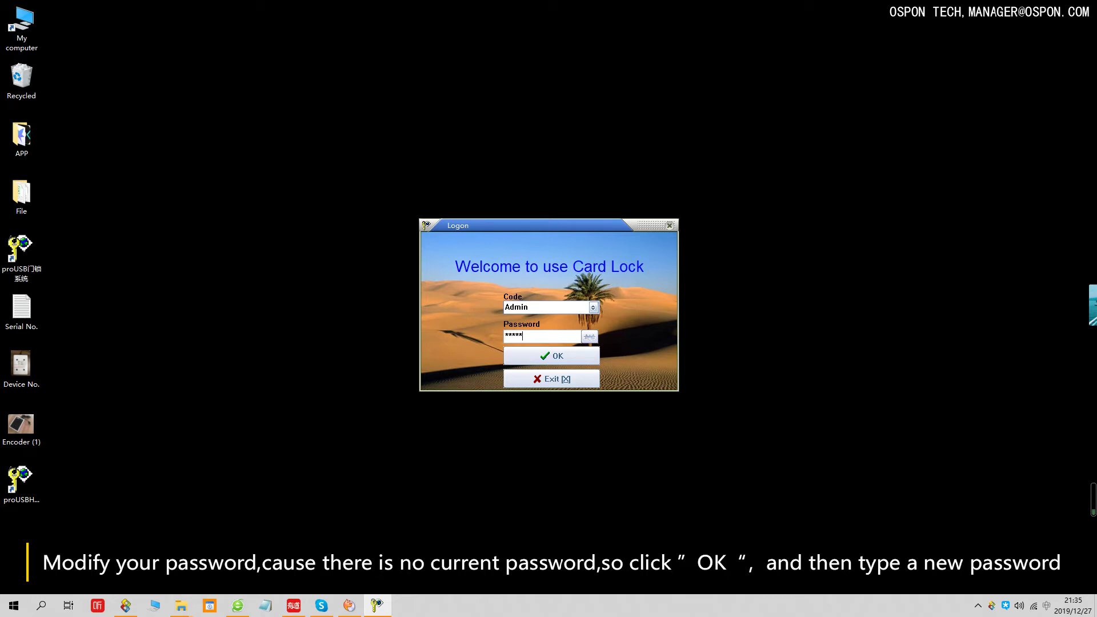
- Log on as Admin, view the Receiption room board, then open building and room management
{"action": "key", "text": "Return"}
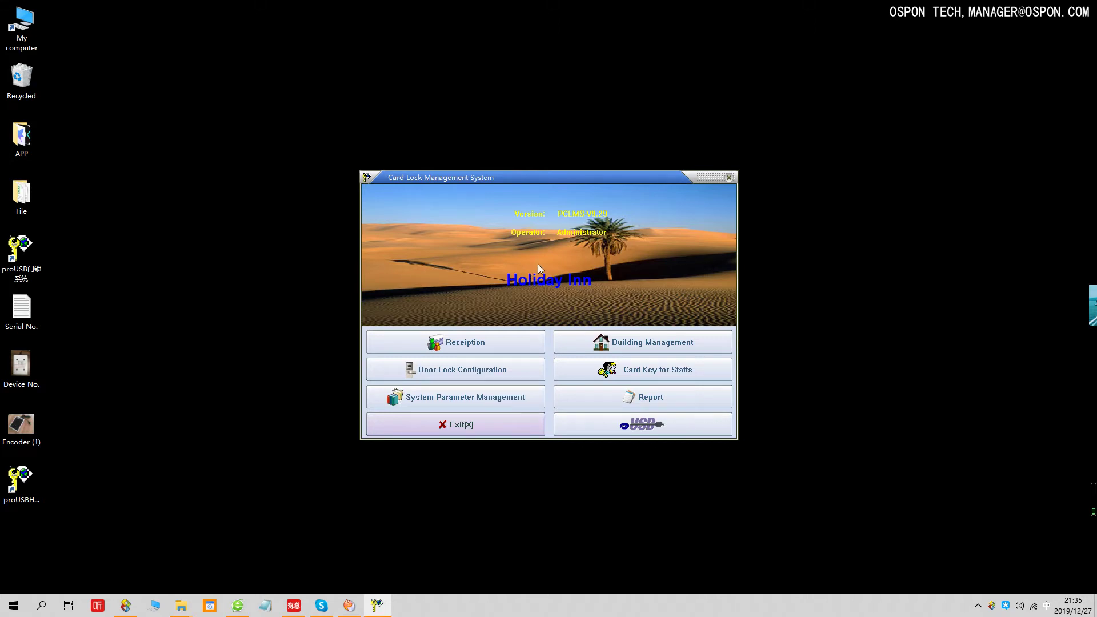
{"action": "left_click", "coordinate": [467, 342]}
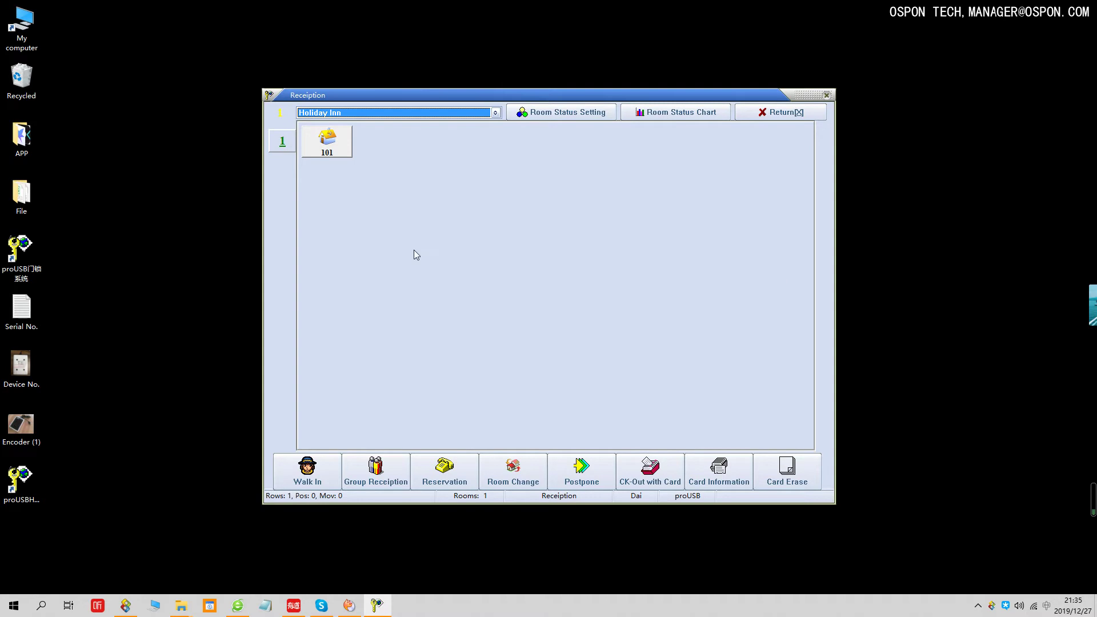
{"action": "left_click", "coordinate": [780, 112]}
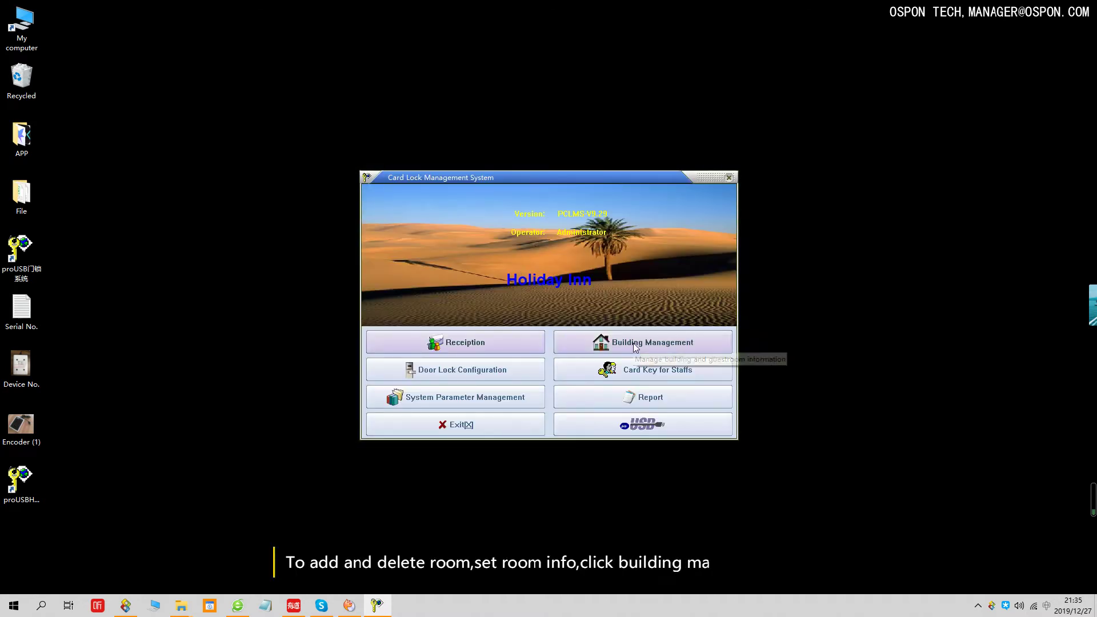
{"action": "left_click", "coordinate": [628, 346]}
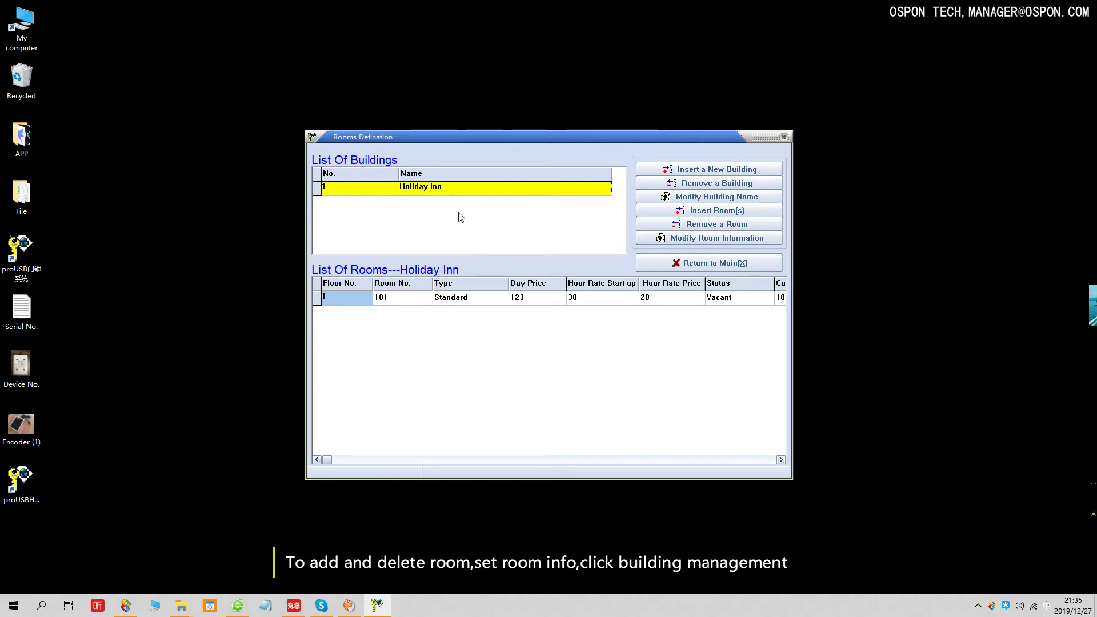
- Start inserting a new building in Building Management, then cancel the prompt
{"action": "left_click", "coordinate": [712, 171]}
{"action": "left_click", "coordinate": [571, 334]}
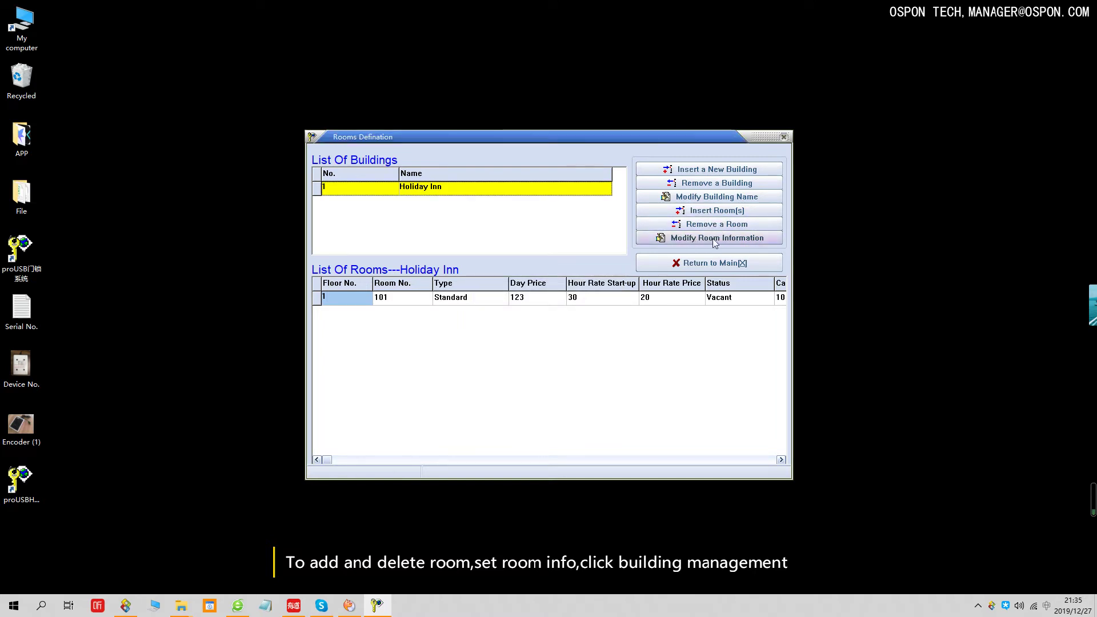
- Look through Door Lock Configuration and Card Key for Staffs, ending at the main menu
{"action": "left_click", "coordinate": [721, 263]}
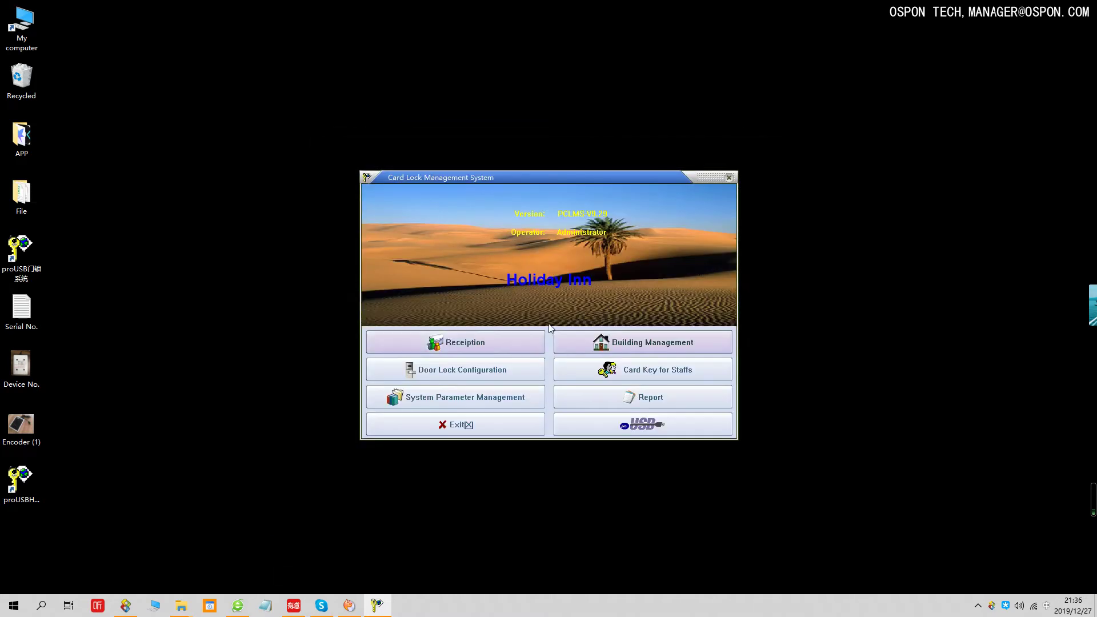
{"action": "left_click", "coordinate": [454, 372]}
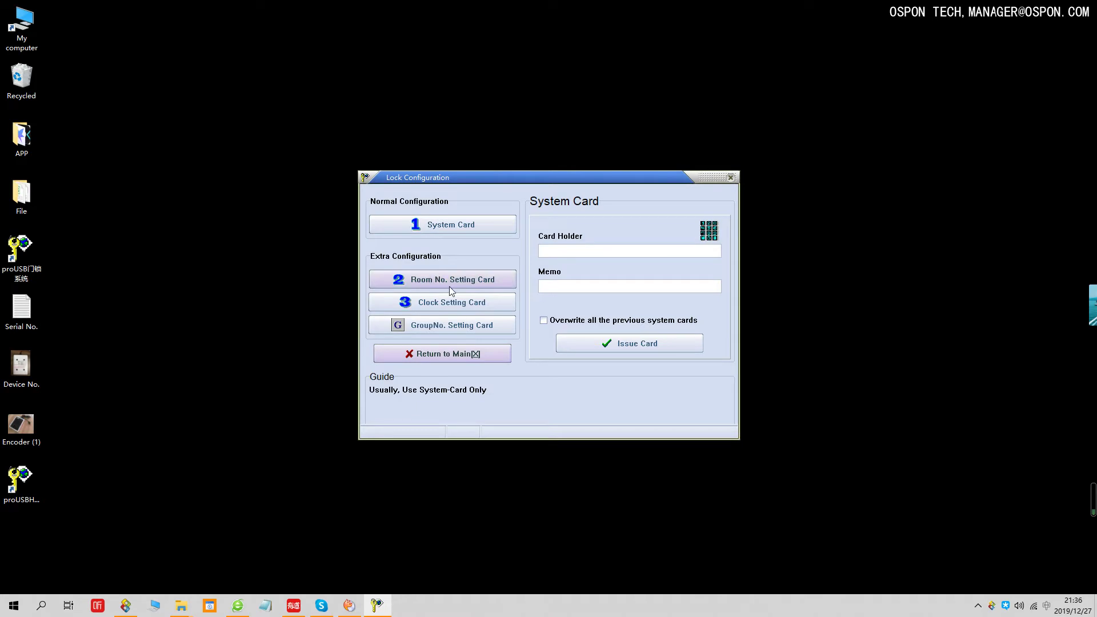
{"action": "left_click", "coordinate": [429, 355]}
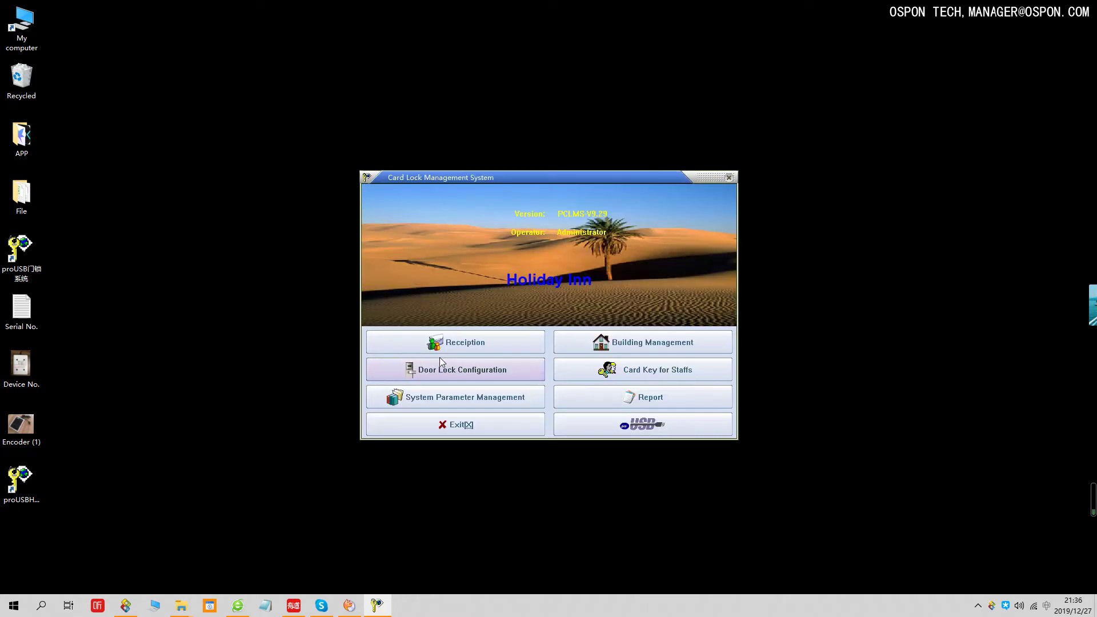
{"action": "left_click", "coordinate": [640, 373]}
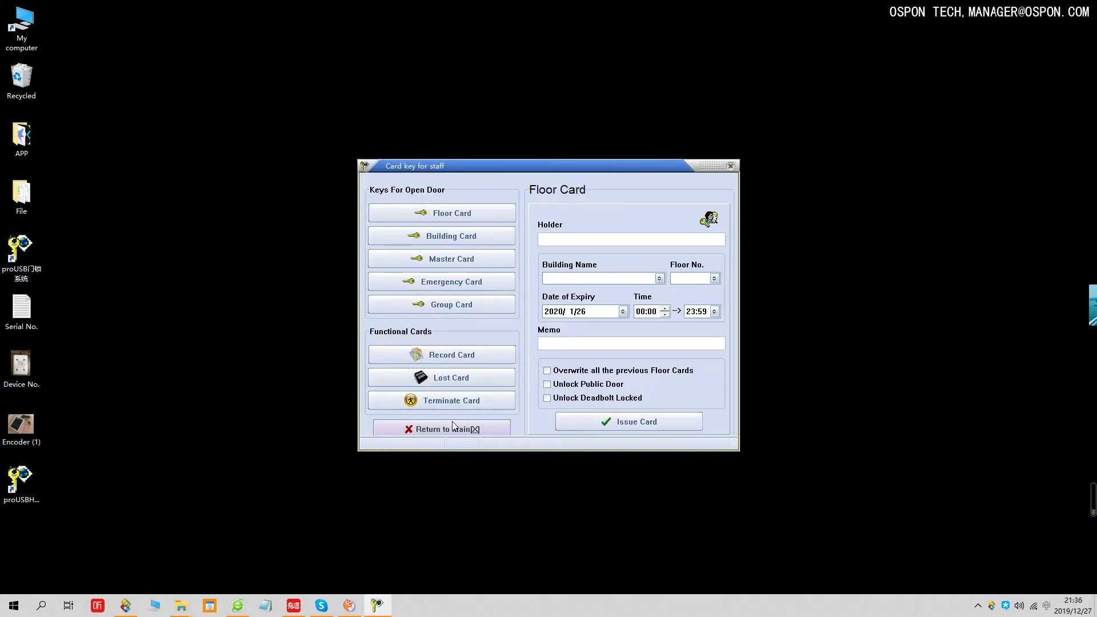
{"action": "left_click", "coordinate": [456, 427]}
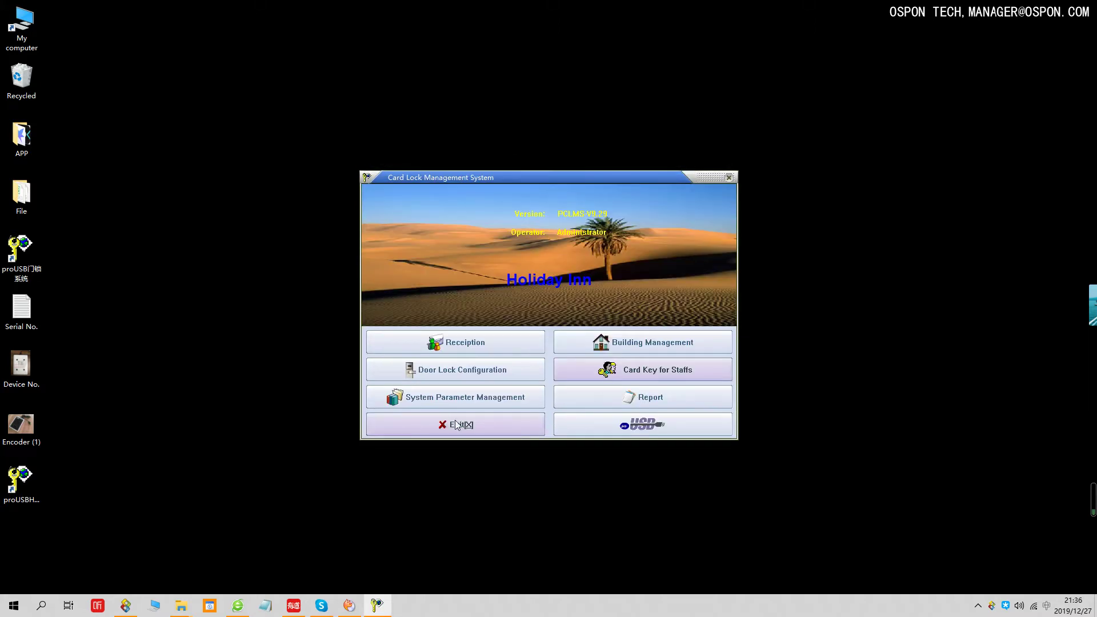
- Open System Parameter Management and switch to the System Registe tab
{"action": "left_click", "coordinate": [480, 398]}
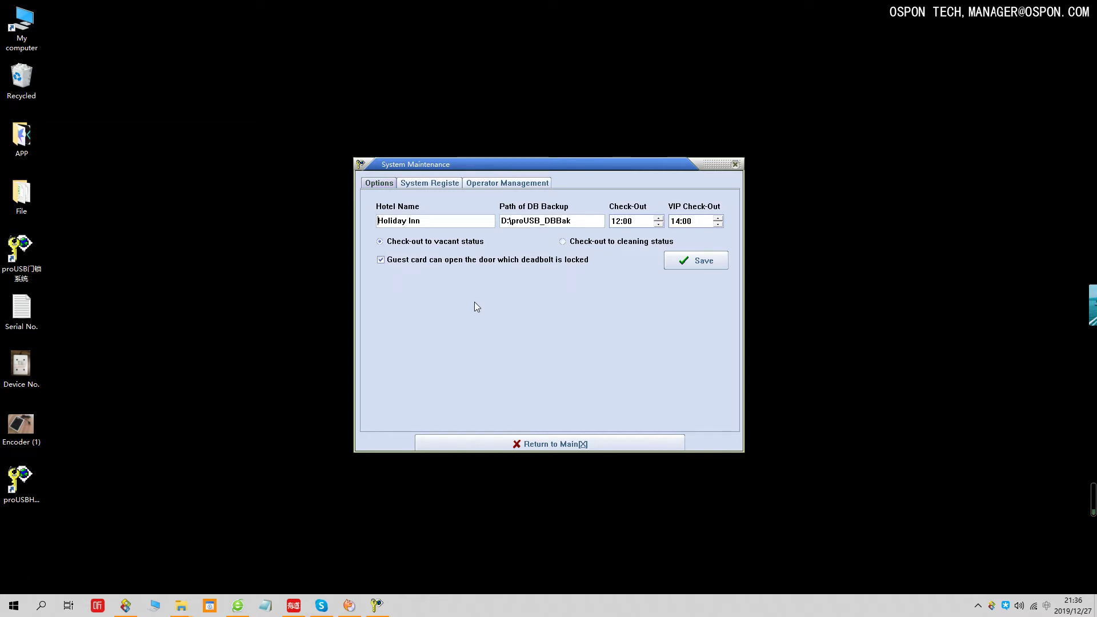
{"action": "left_click", "coordinate": [413, 185]}
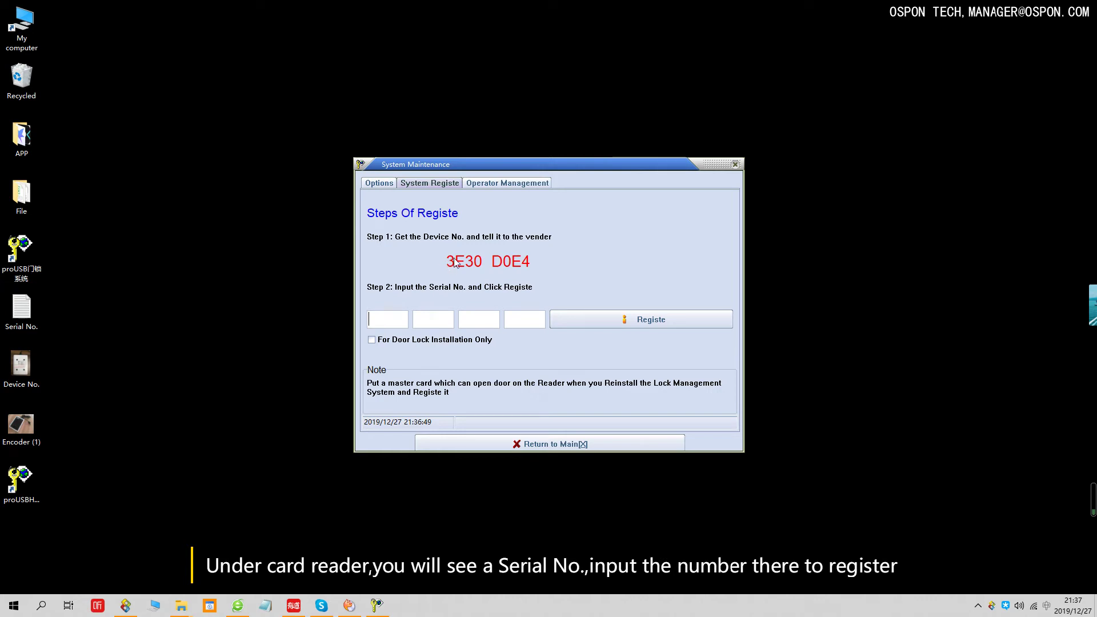
- Move the System Maintenance window aside, then narrow and minimize the Device No. photo viewer
{"action": "left_click_drag", "start_coordinate": [560, 165], "coordinate": [643, 88]}
{"action": "left_click", "coordinate": [35, 374]}
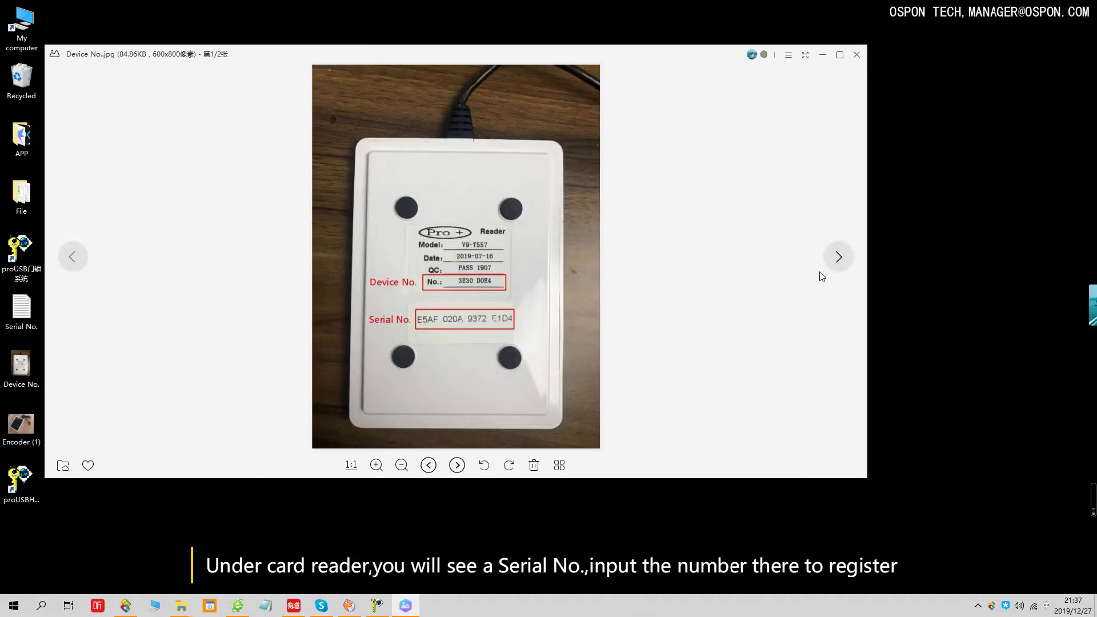
{"action": "left_click_drag", "start_coordinate": [867, 277], "coordinate": [454, 289]}
{"action": "left_click_drag", "start_coordinate": [566, 86], "coordinate": [666, 69]}
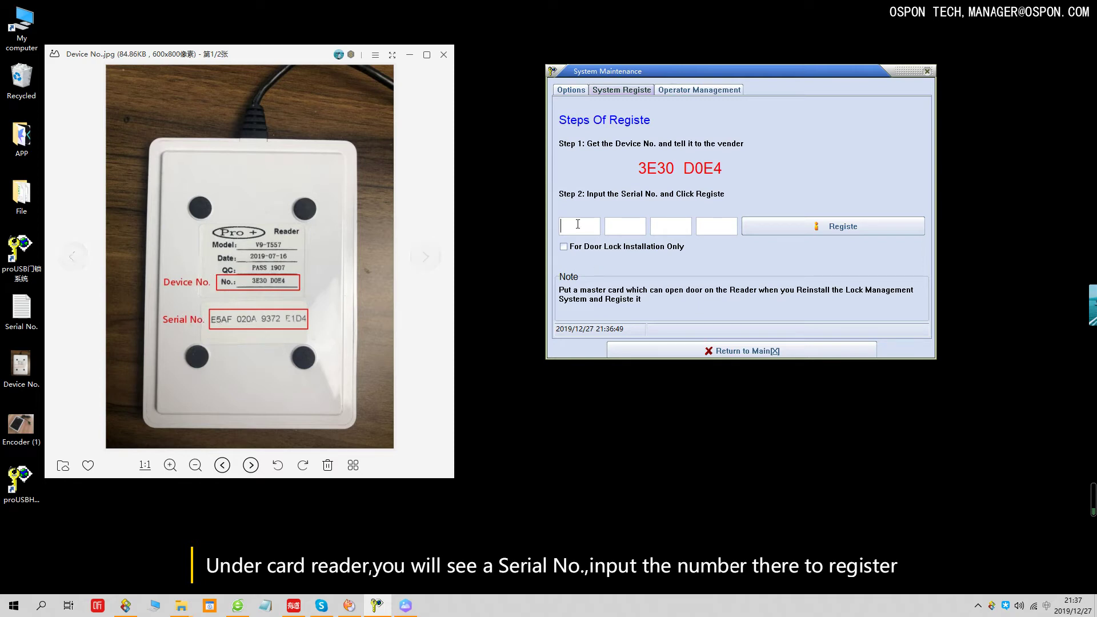
{"action": "left_click", "coordinate": [410, 55]}
- Close the Device No. photo and place the Serial No. Notepad file beside the registration page
{"action": "double_click", "coordinate": [22, 314]}
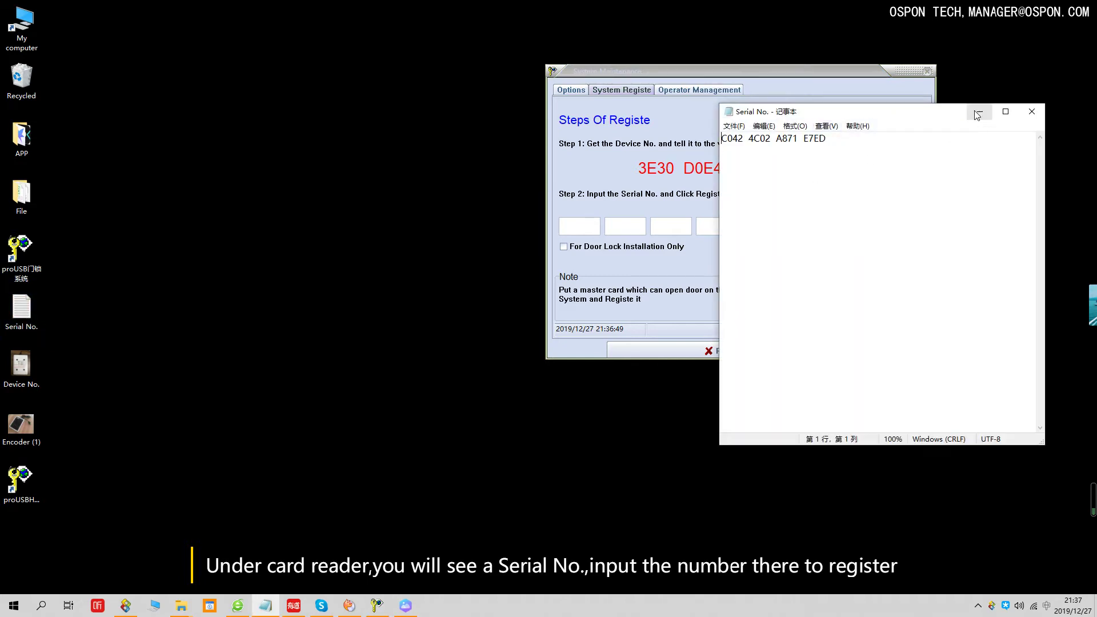
{"action": "left_click", "coordinate": [1031, 112]}
{"action": "left_click", "coordinate": [405, 606]}
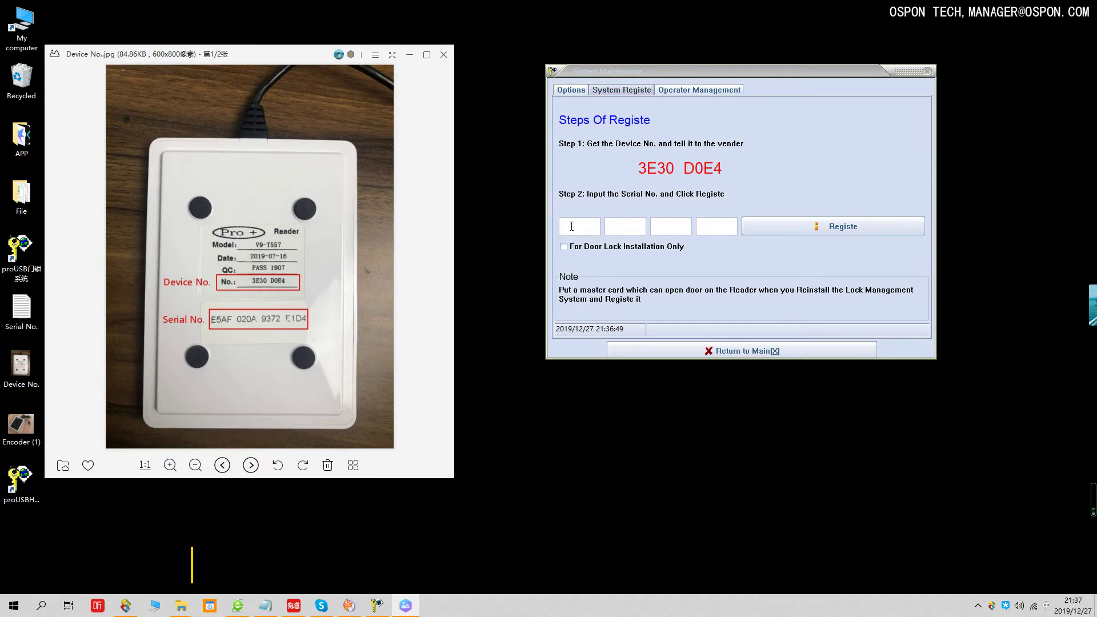
{"action": "left_click", "coordinate": [571, 227]}
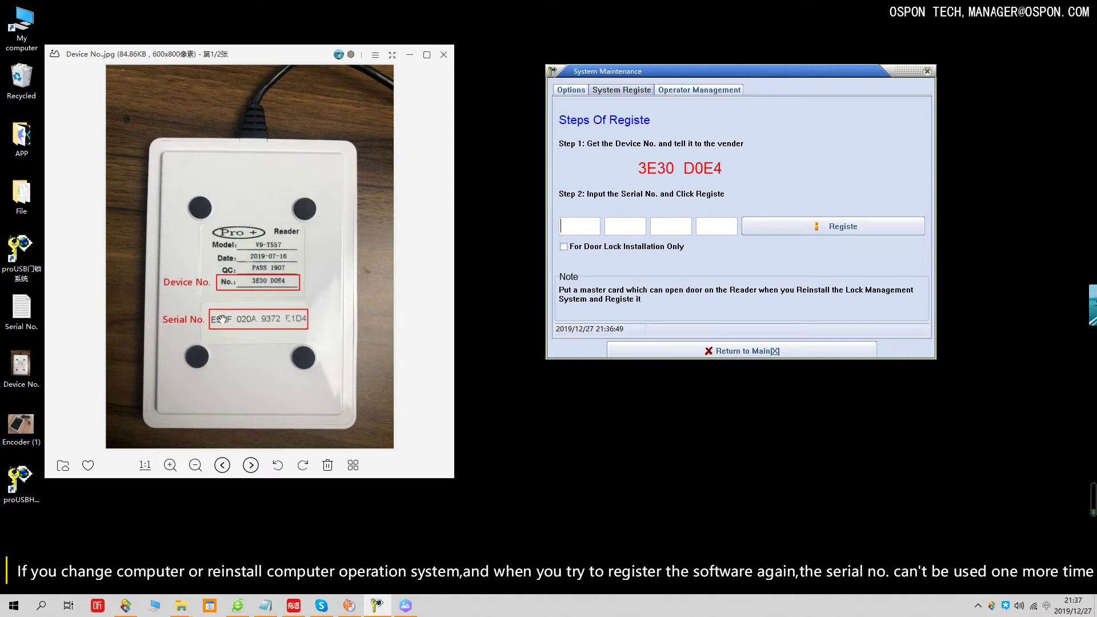
{"action": "left_click", "coordinate": [444, 54]}
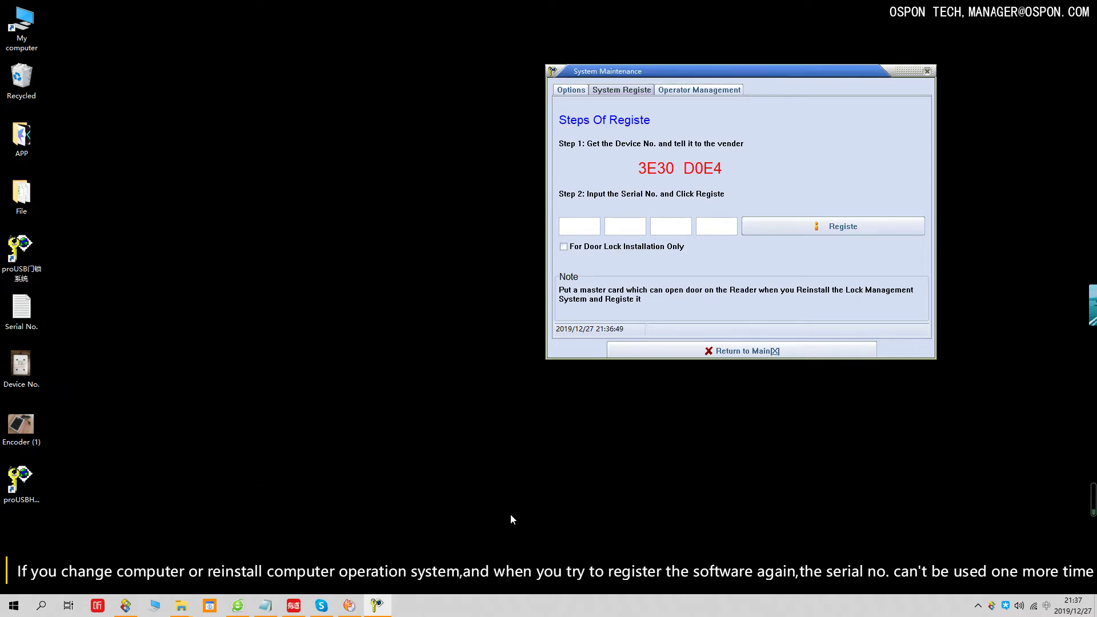
{"action": "double_click", "coordinate": [21, 311]}
{"action": "left_click_drag", "start_coordinate": [883, 118], "coordinate": [365, 81]}
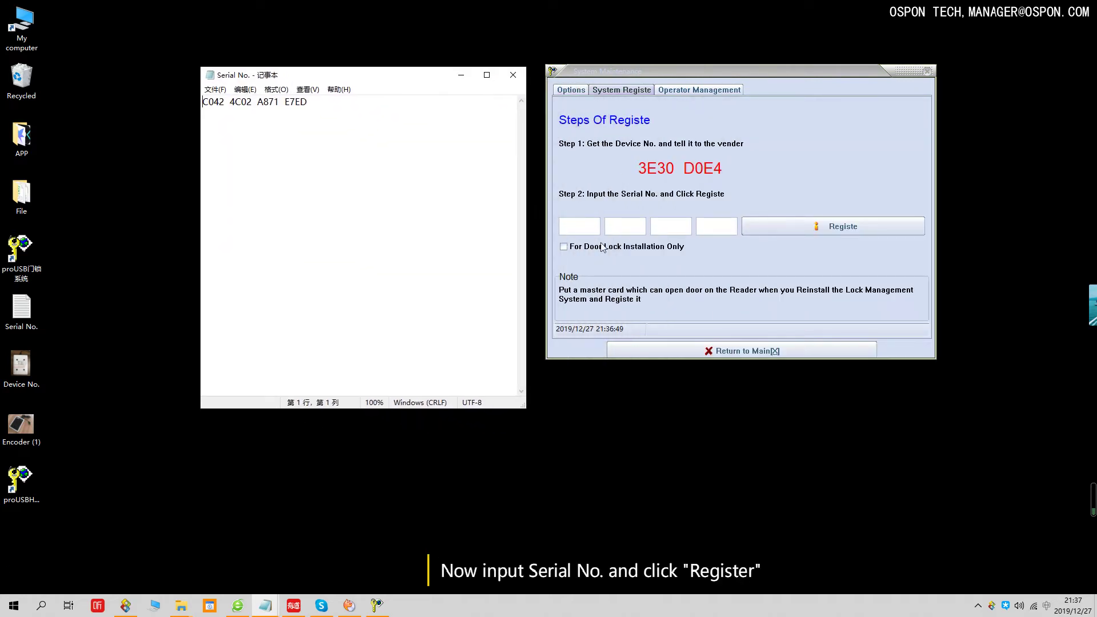
- Register the software with the reader's serial number and dismiss the Register Successfully message
{"action": "left_click", "coordinate": [579, 226]}
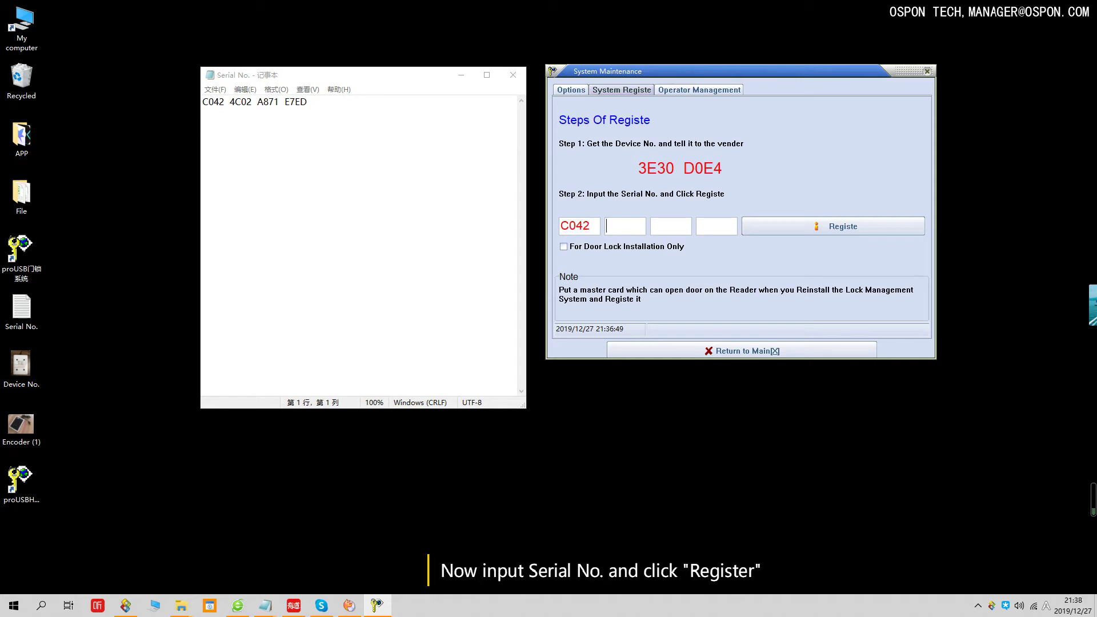
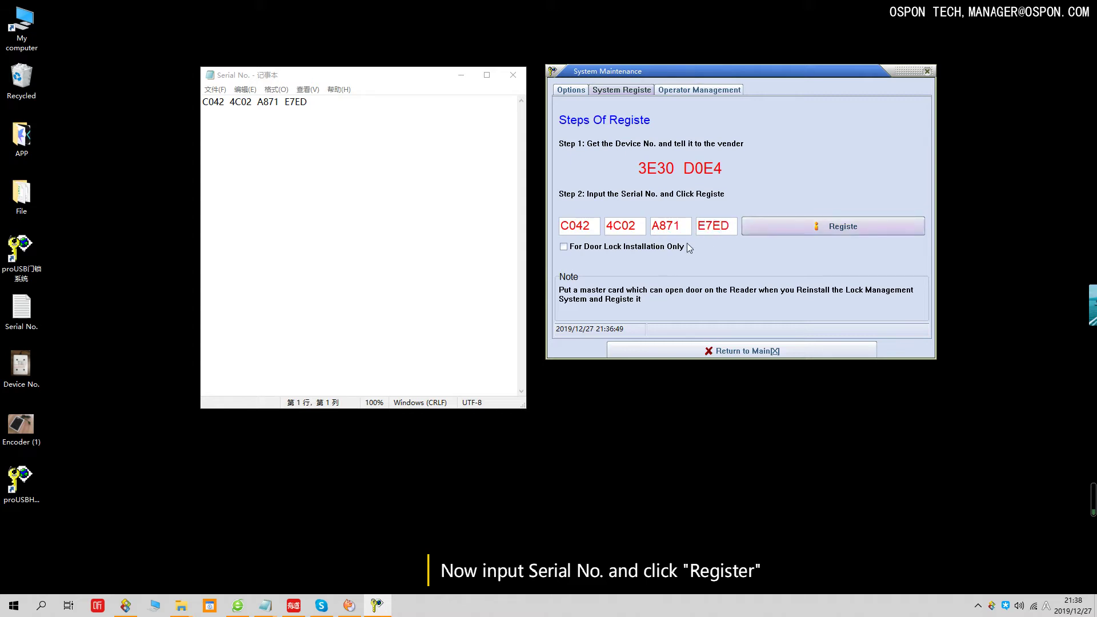
{"action": "left_click", "coordinate": [844, 229]}
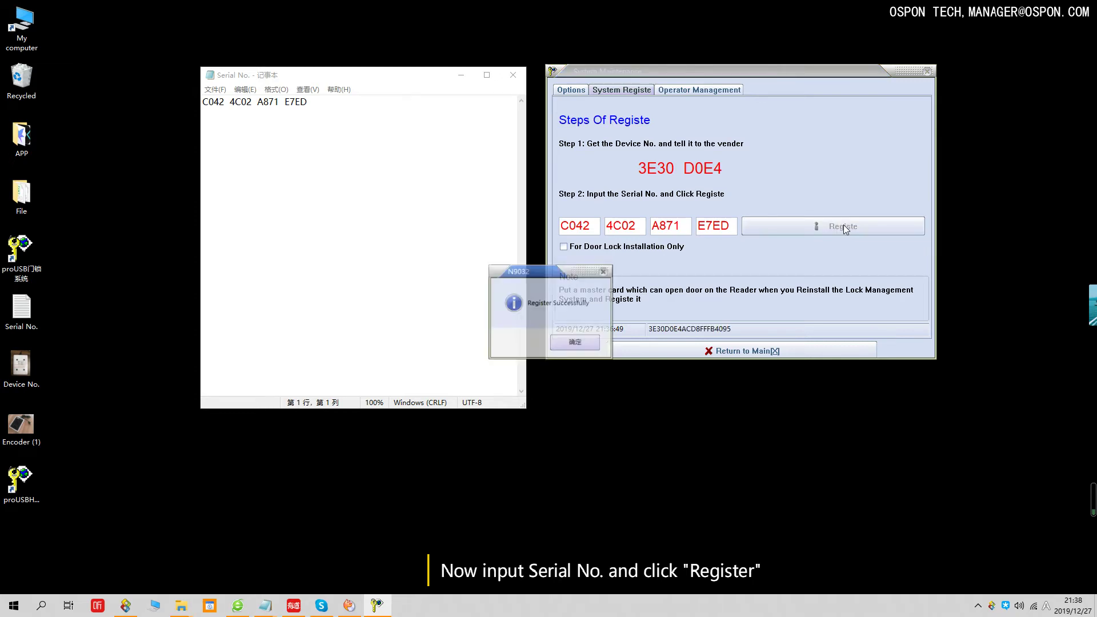
{"action": "left_click", "coordinate": [574, 344]}
- Close the serial notes and return to the Card Lock Management System main window
{"action": "left_click", "coordinate": [513, 74]}
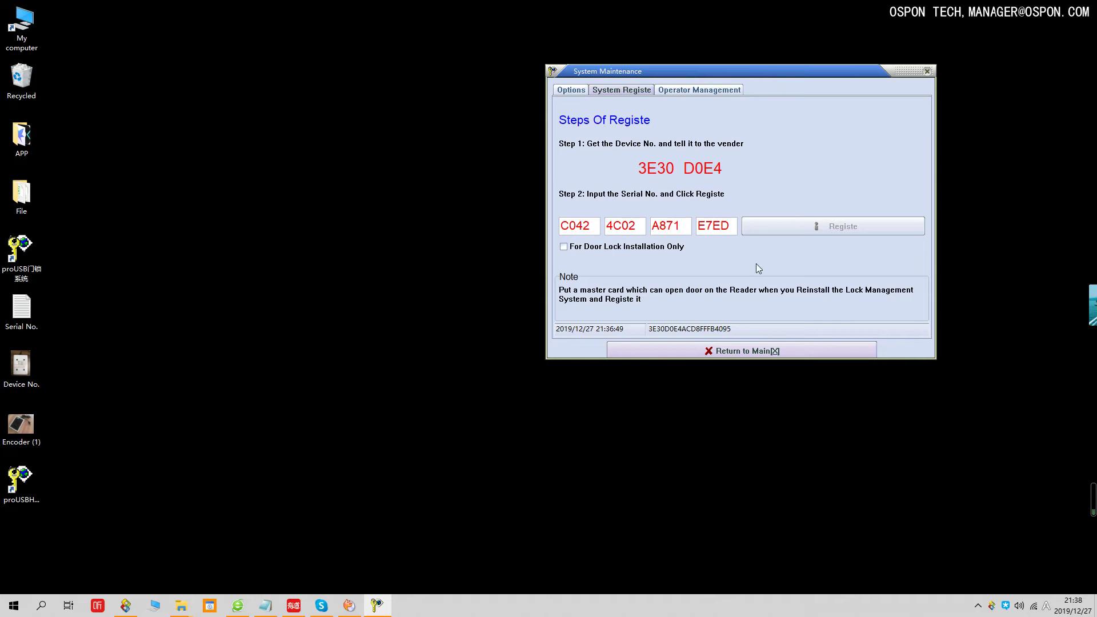
{"action": "left_click", "coordinate": [721, 354]}
{"action": "left_click_drag", "start_coordinate": [596, 177], "coordinate": [492, 144]}
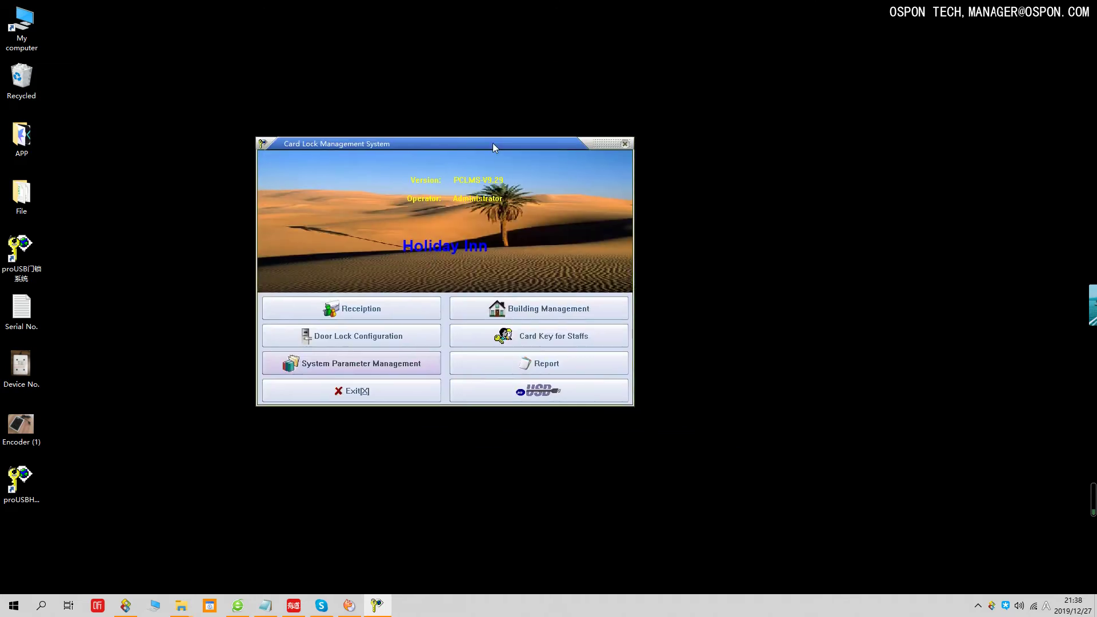
- In Building Management, change the building name from Holiday Inn to 'Spring hotel'
{"action": "left_click", "coordinate": [510, 313]}
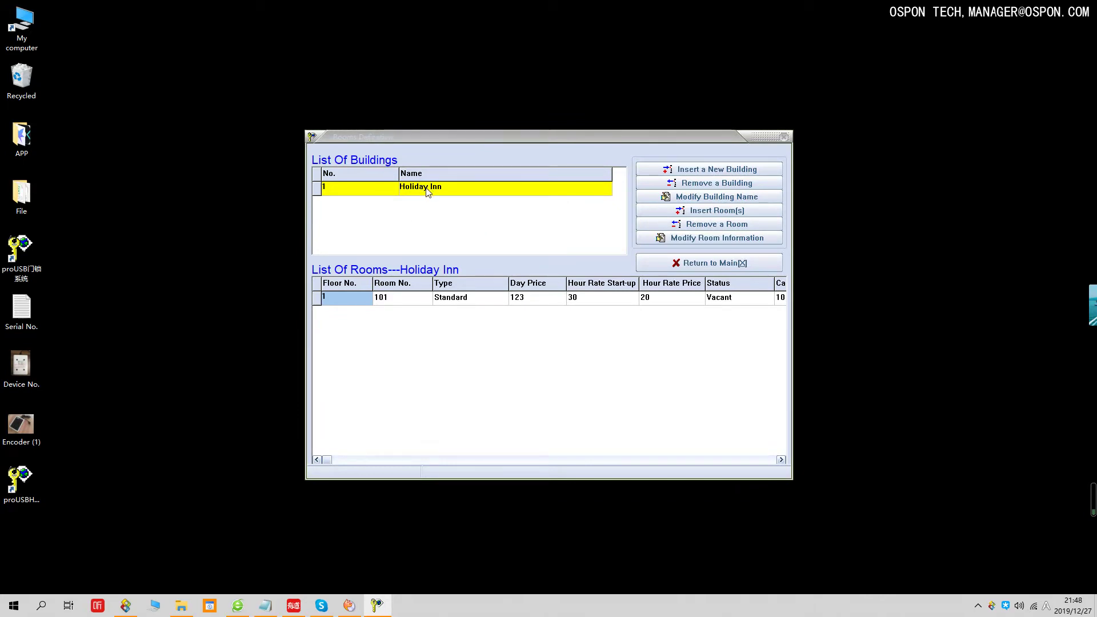
{"action": "left_click", "coordinate": [707, 197]}
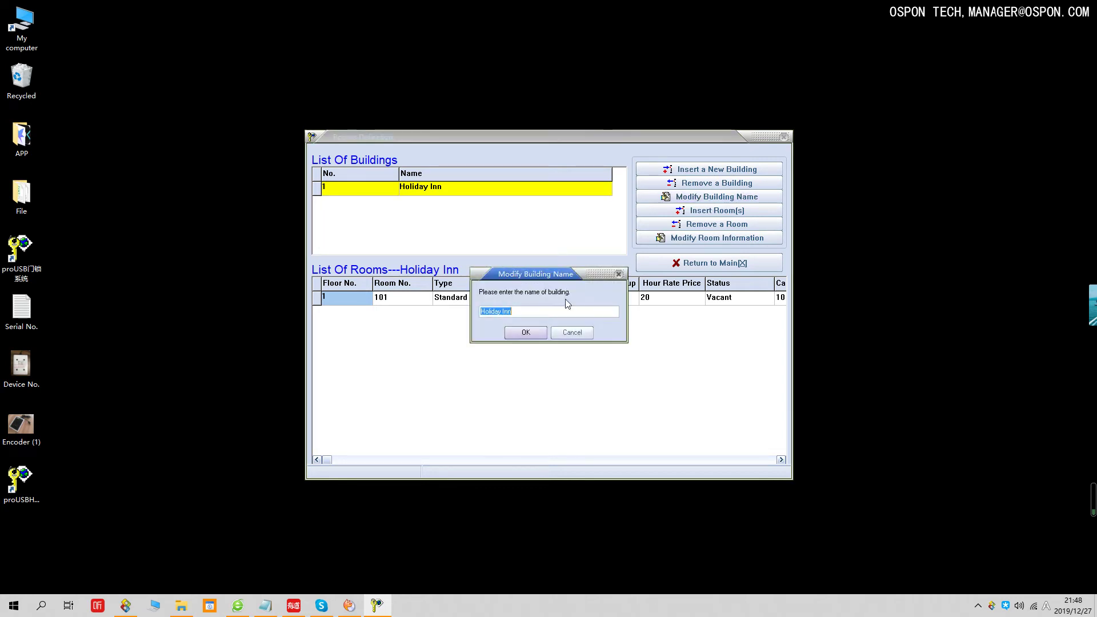
{"action": "type", "text": "Spring"}
{"action": "key", "text": "Return"}
{"action": "type", "text": "hotel"}
{"action": "key", "text": "Return"}
{"action": "left_click", "coordinate": [526, 331]}
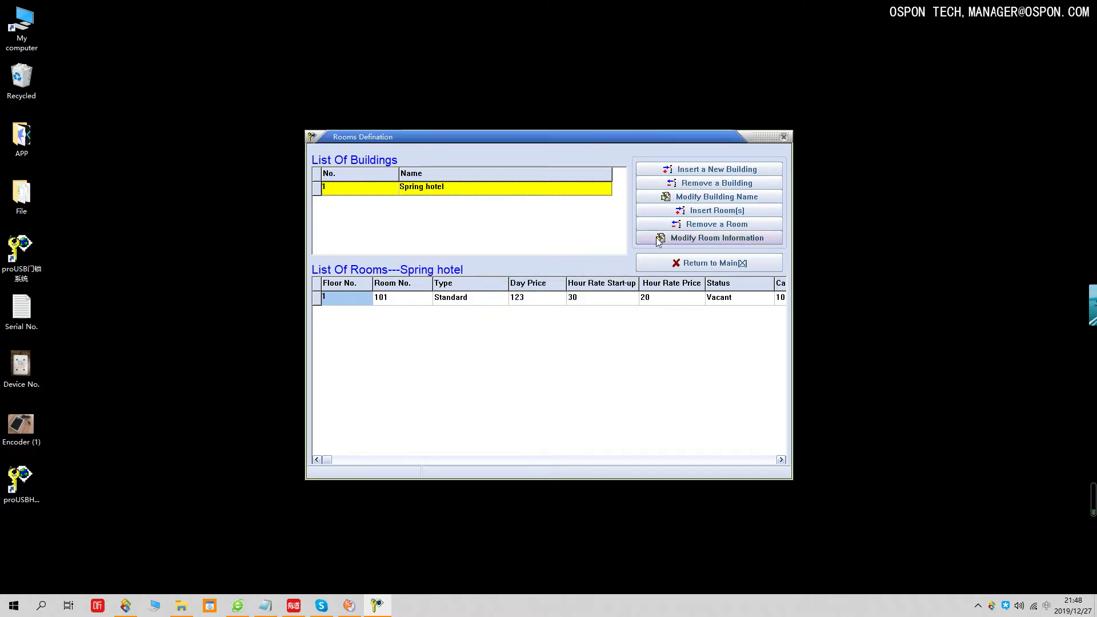
- Change the room number from 101 to 102, then to 103
{"action": "double_click", "coordinate": [400, 298]}
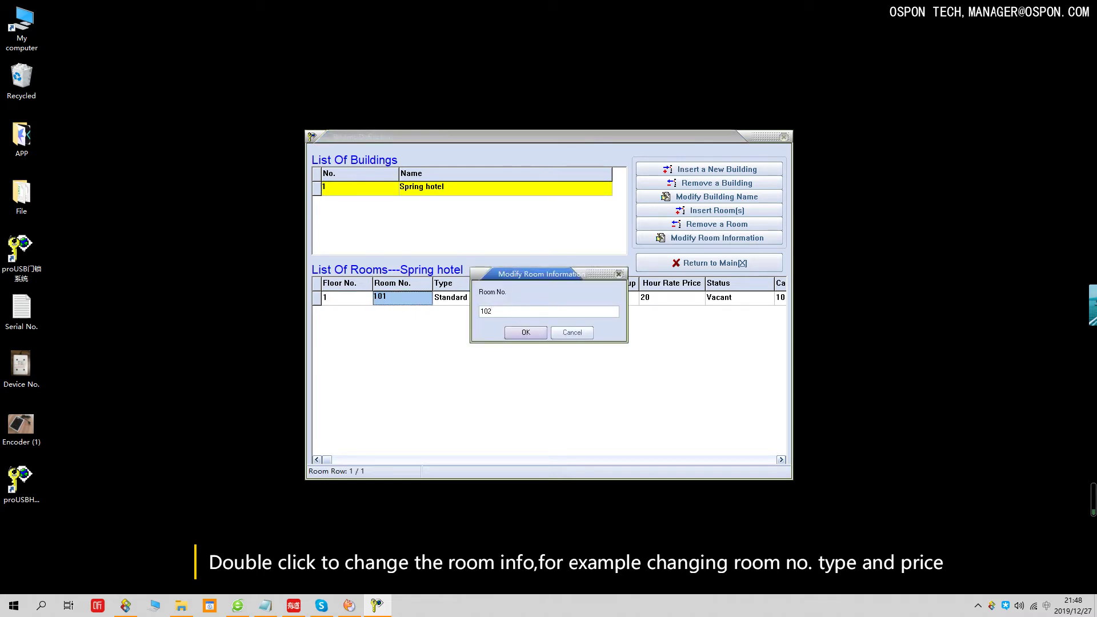
{"action": "type", "text": "102"}
{"action": "key", "text": "Return"}
{"action": "double_click", "coordinate": [402, 295]}
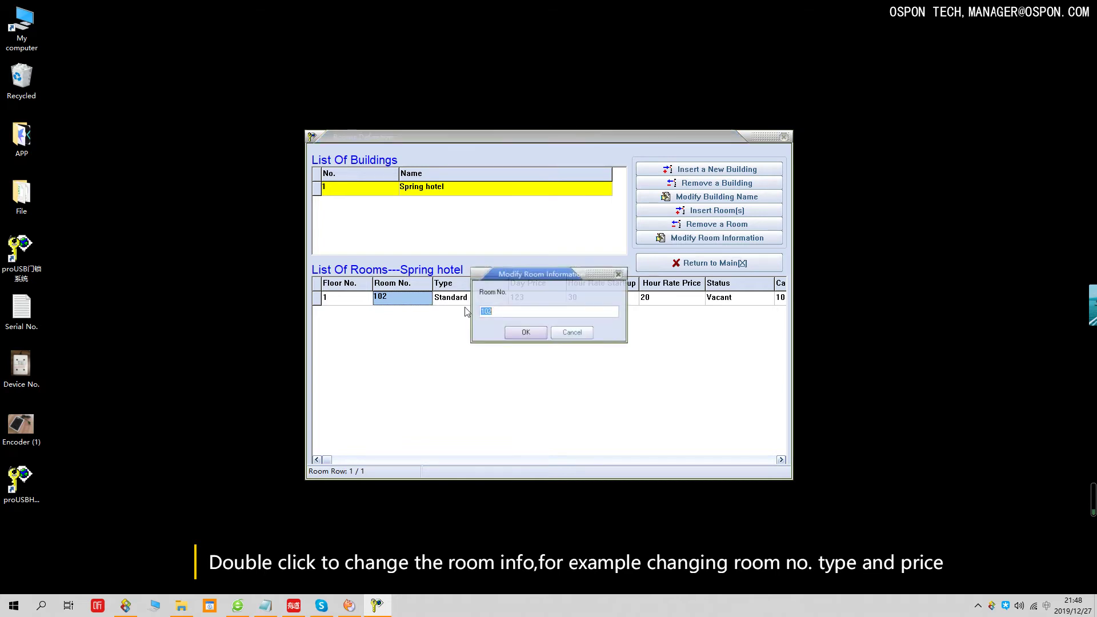
{"action": "type", "text": "103"}
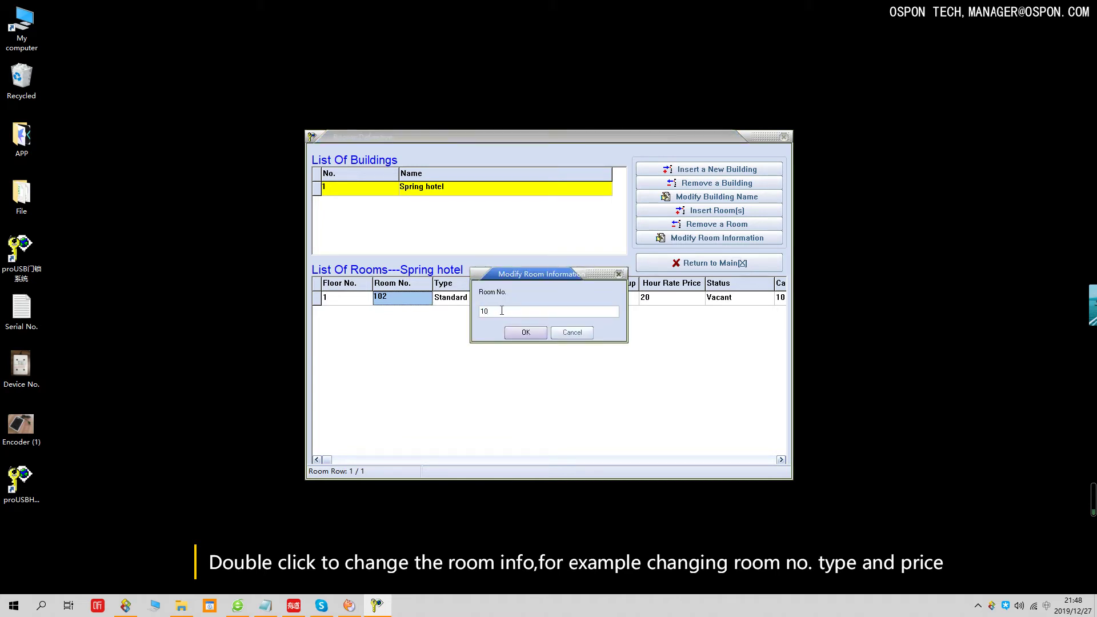
{"action": "key", "text": "Return"}
- Set the room type to 'Luxurty' and leave the Day Price unchanged
{"action": "double_click", "coordinate": [460, 302]}
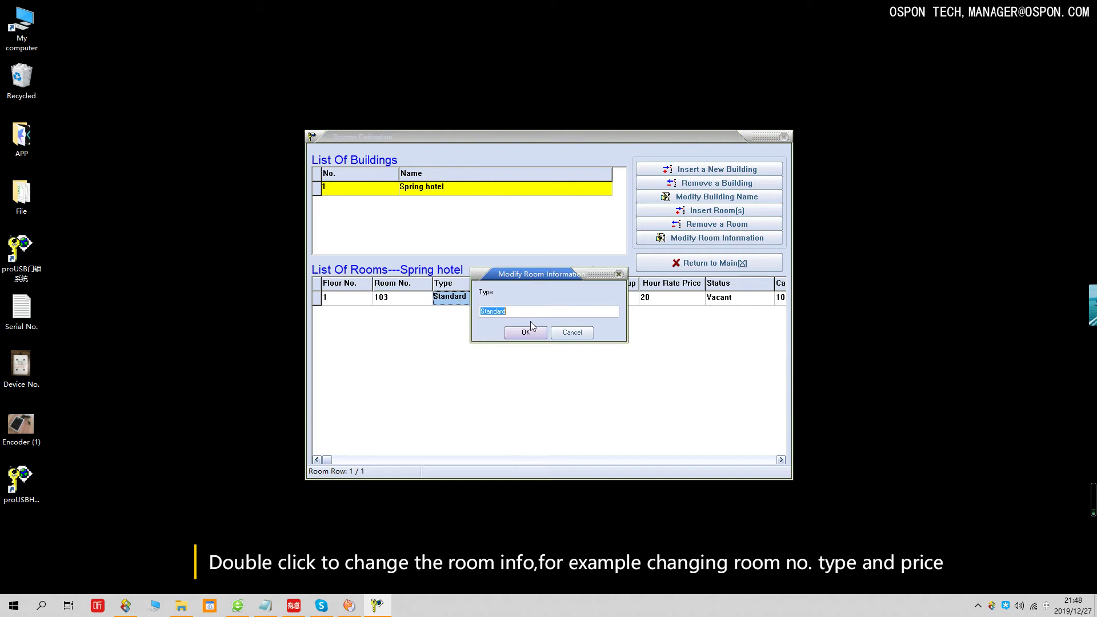
{"action": "type", "text": "L"}
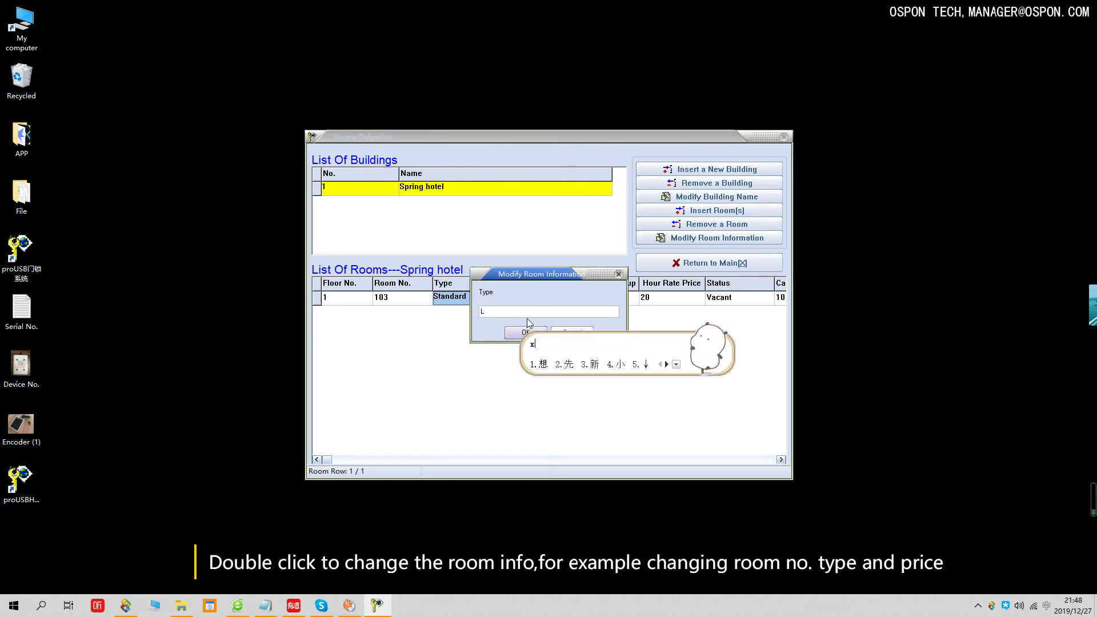
{"action": "type", "text": "uxurty"}
{"action": "key", "text": "Return"}
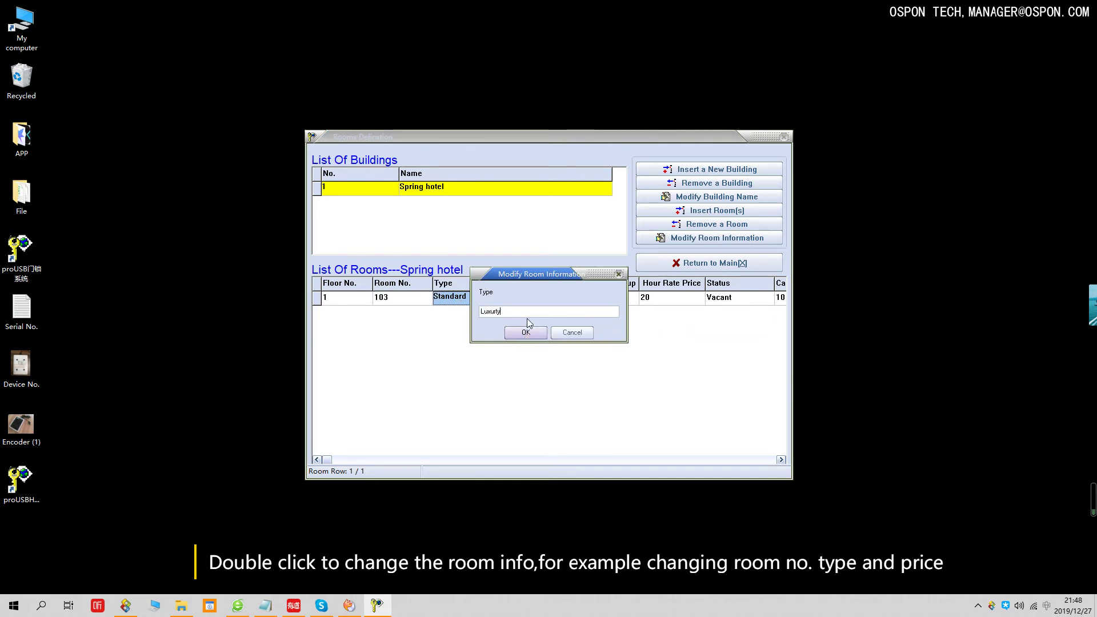
{"action": "key", "text": "Return"}
{"action": "double_click", "coordinate": [532, 299]}
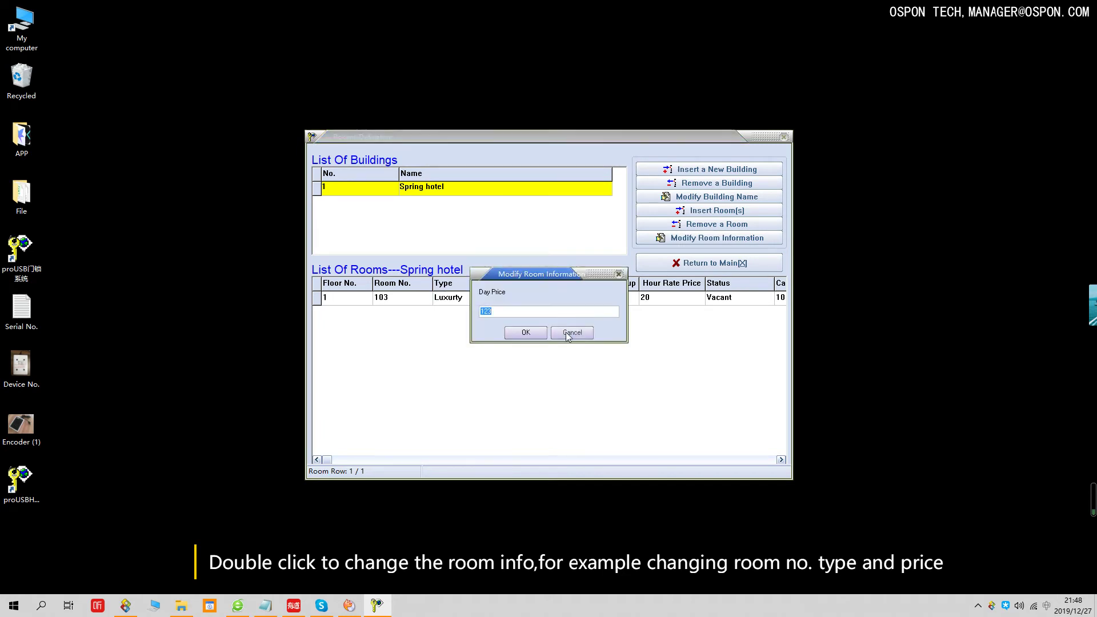
{"action": "left_click", "coordinate": [566, 331]}
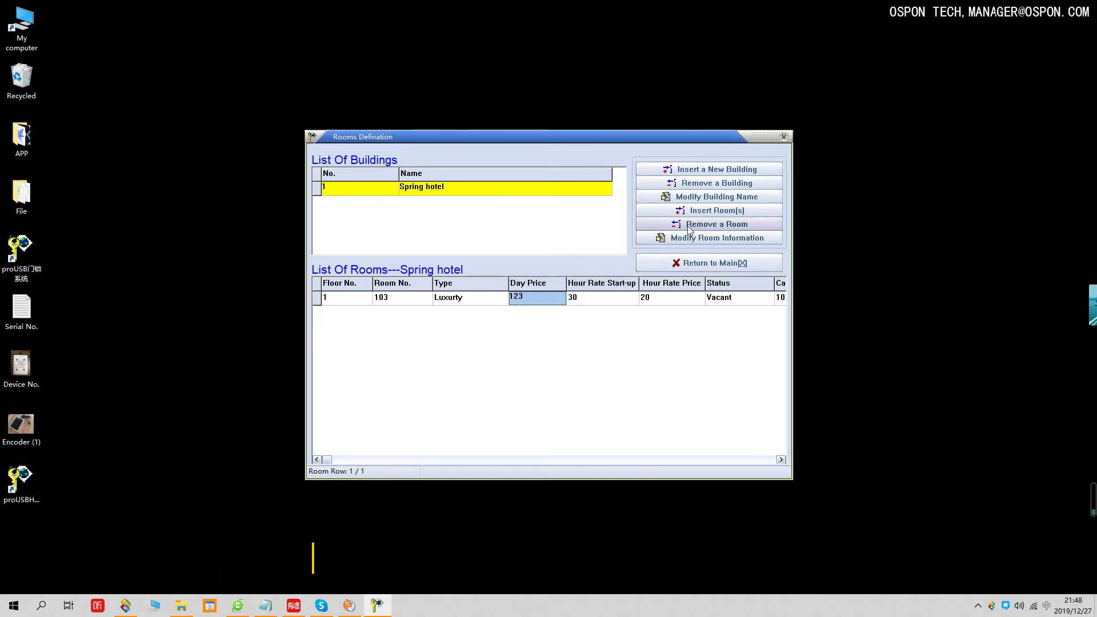
- Insert rooms for floors 1-3 with the room range 101-310
{"action": "left_click", "coordinate": [697, 211]}
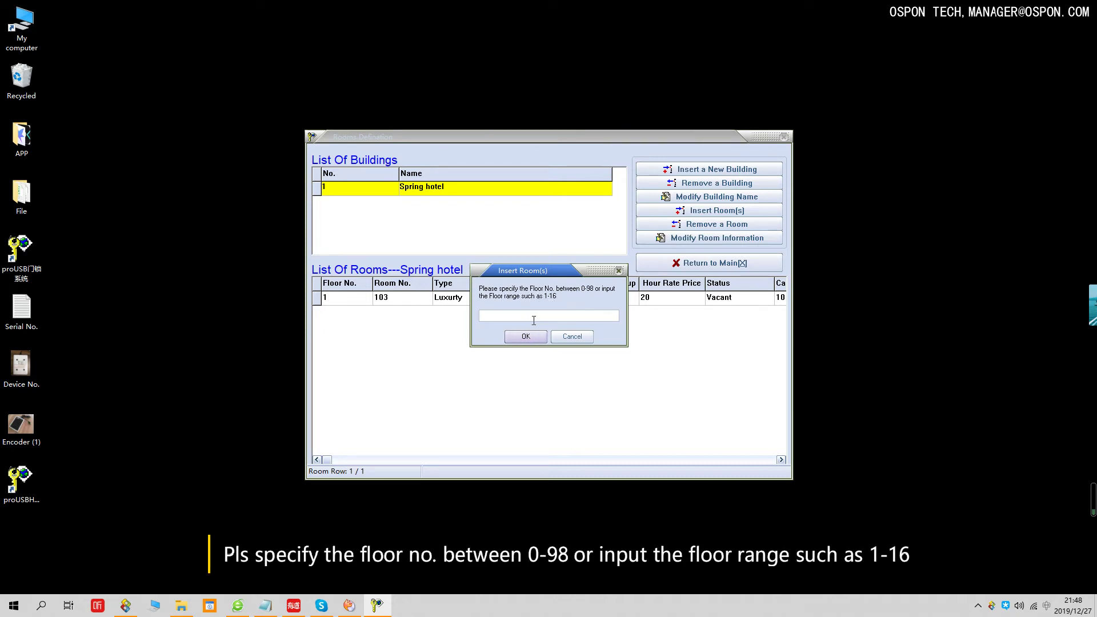
{"action": "type", "text": "1-3"}
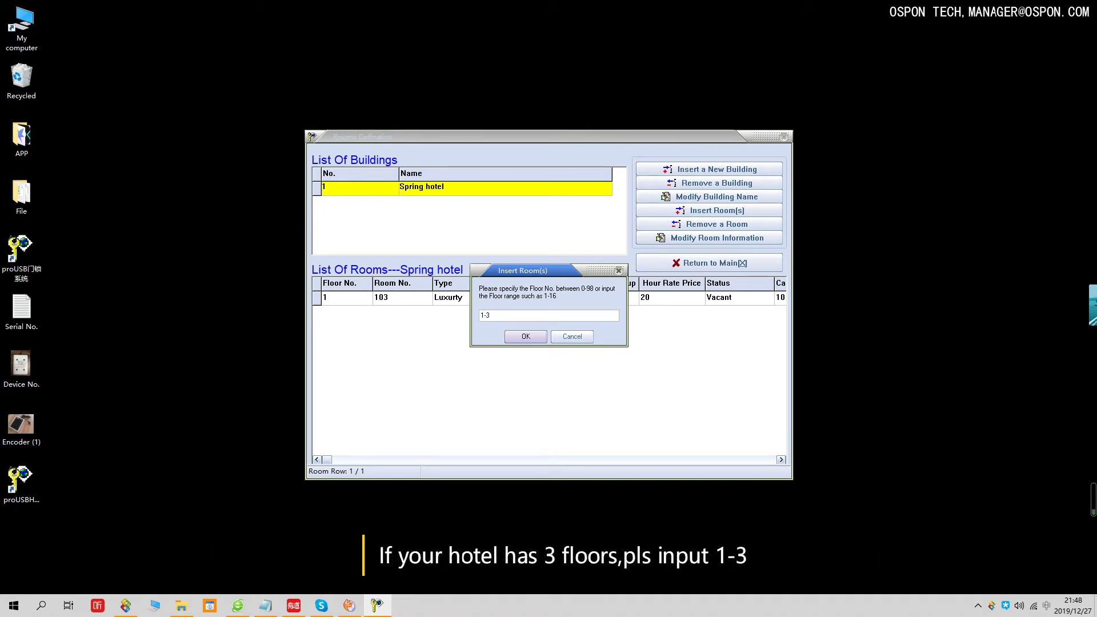
{"action": "left_click", "coordinate": [525, 337]}
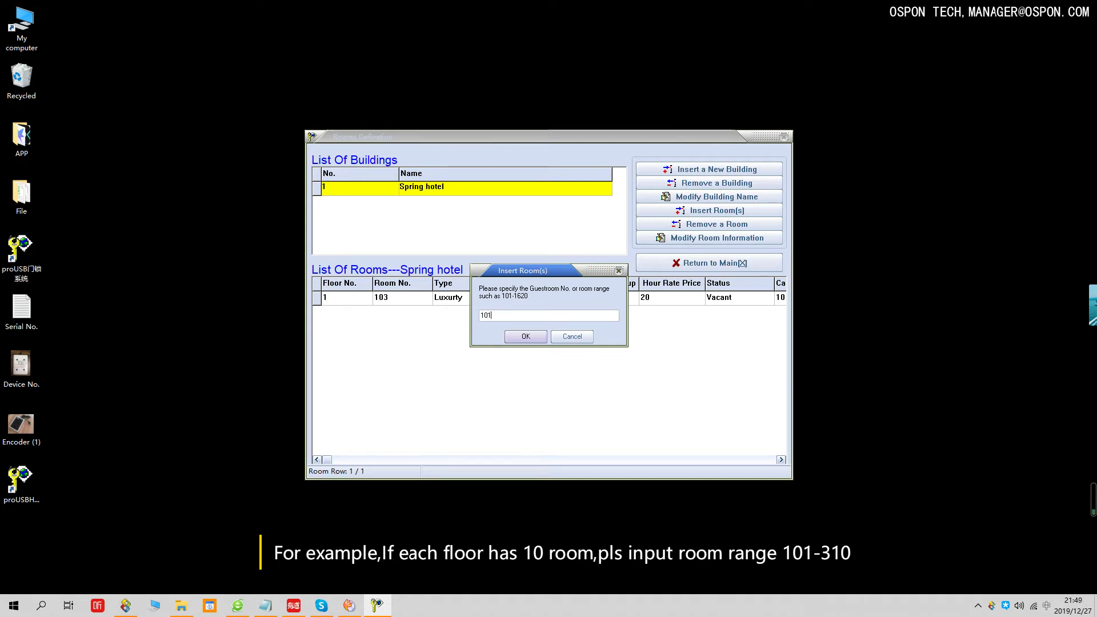
{"action": "type", "text": "310"}
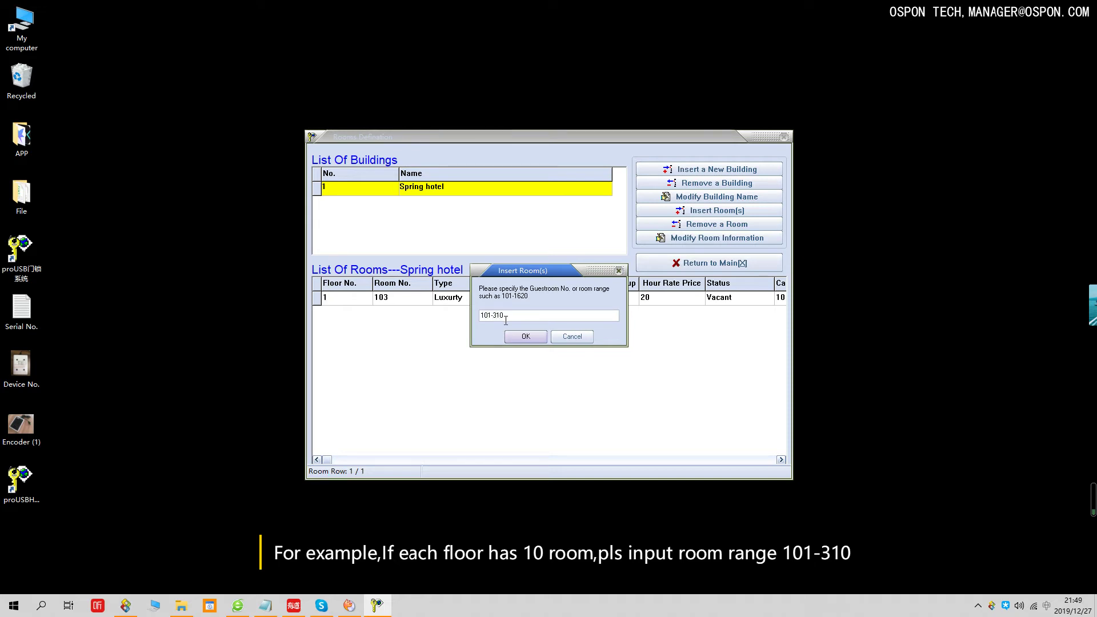